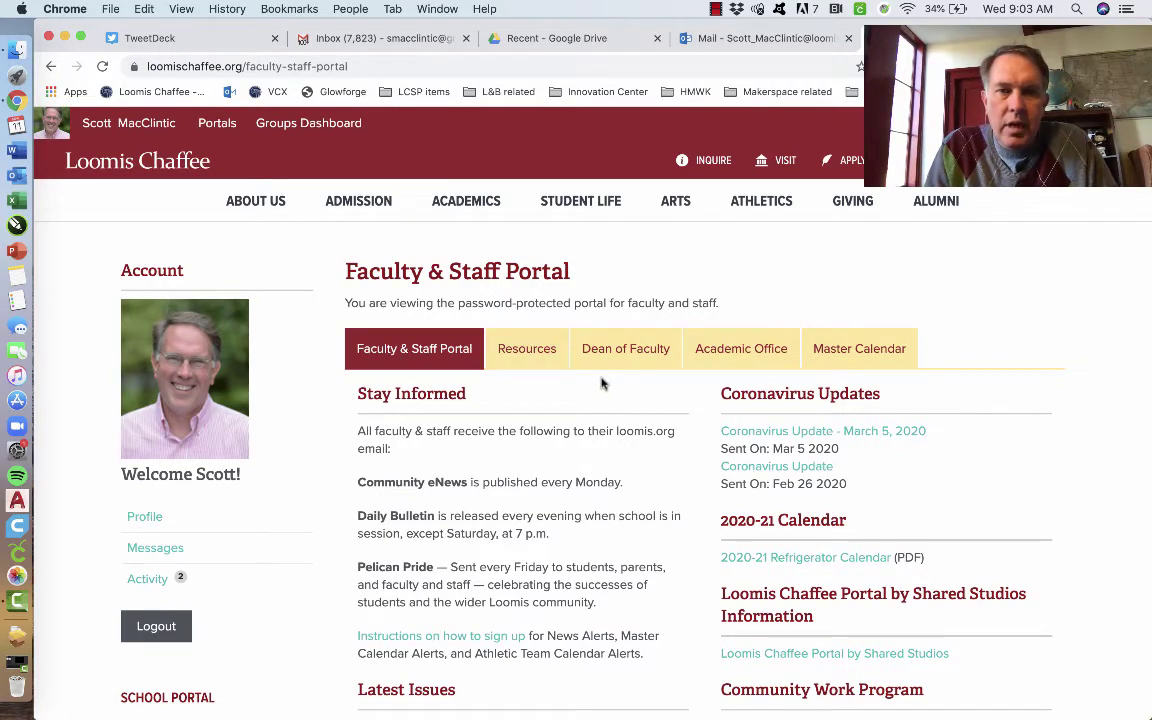
# Step: Open the calendar of the Manufacturing, Problem Solving, Entrepreneurship B4 class from the My Classes list
pyautogui.scroll(-3, 568, 410)
pyautogui.scroll(-15, 568, 410)
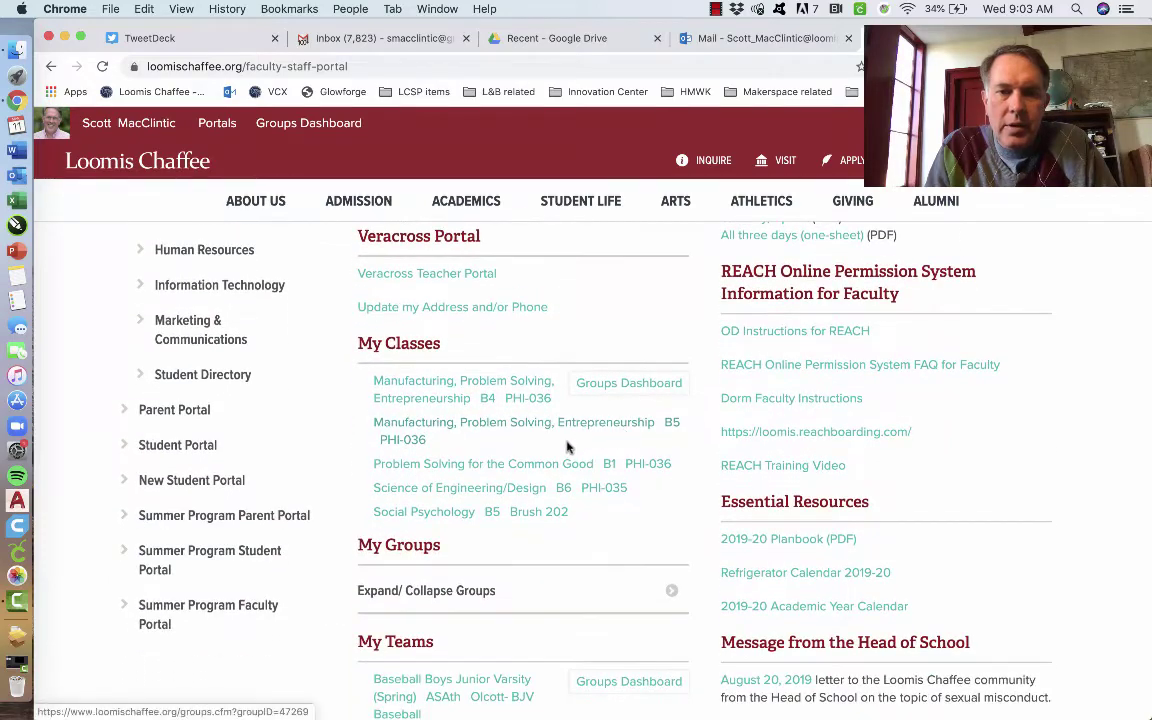
pyautogui.click(455, 390)
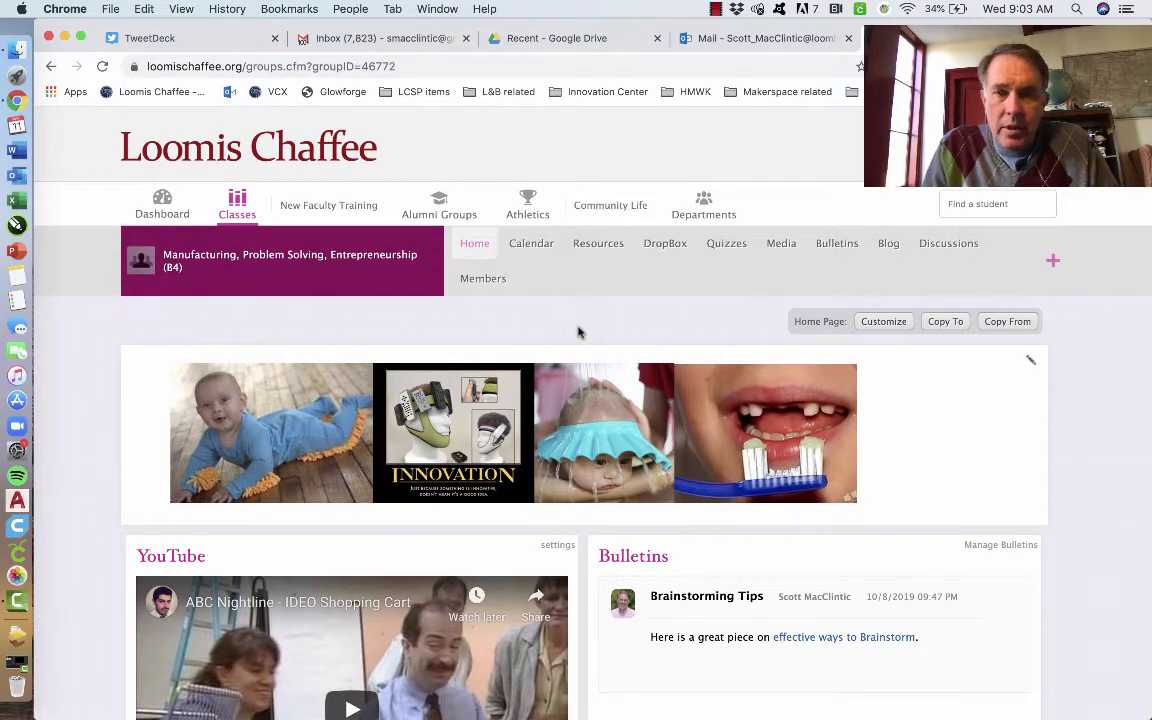
pyautogui.click(532, 250)
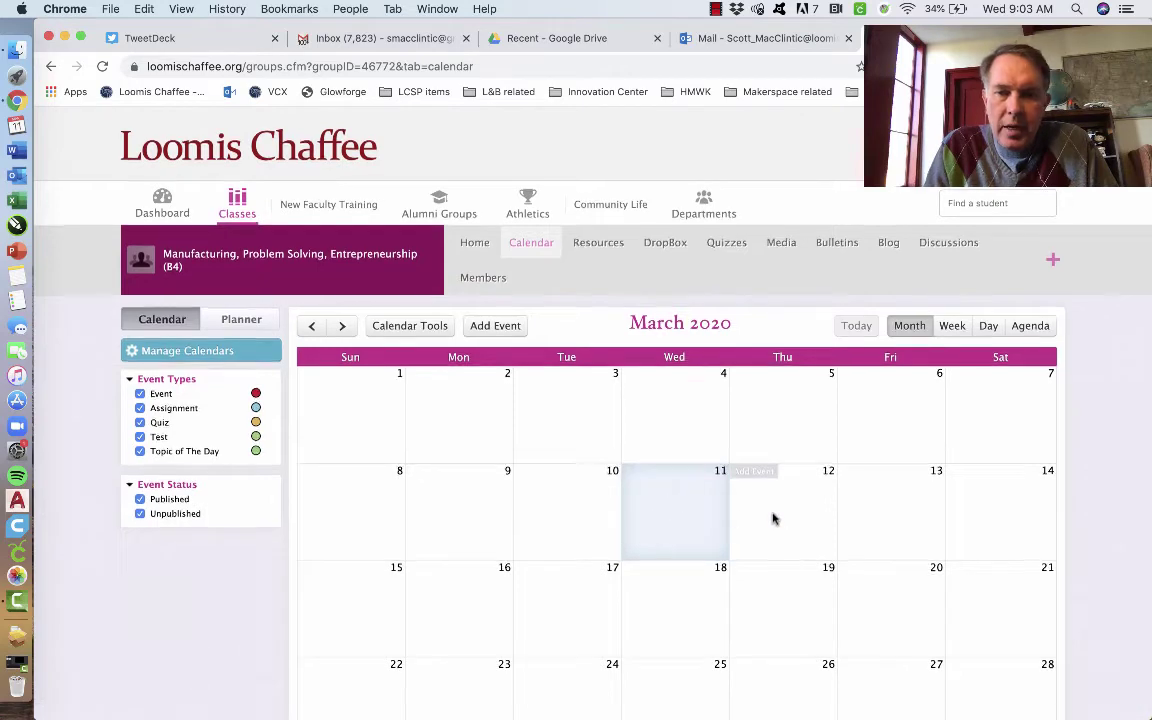
# Step: Add a Topic of The Day event titled "Introduction to course" on Friday, March 27, 2020, and save it
pyautogui.scroll(-2, 770, 516)
pyautogui.scroll(-1, 800, 550)
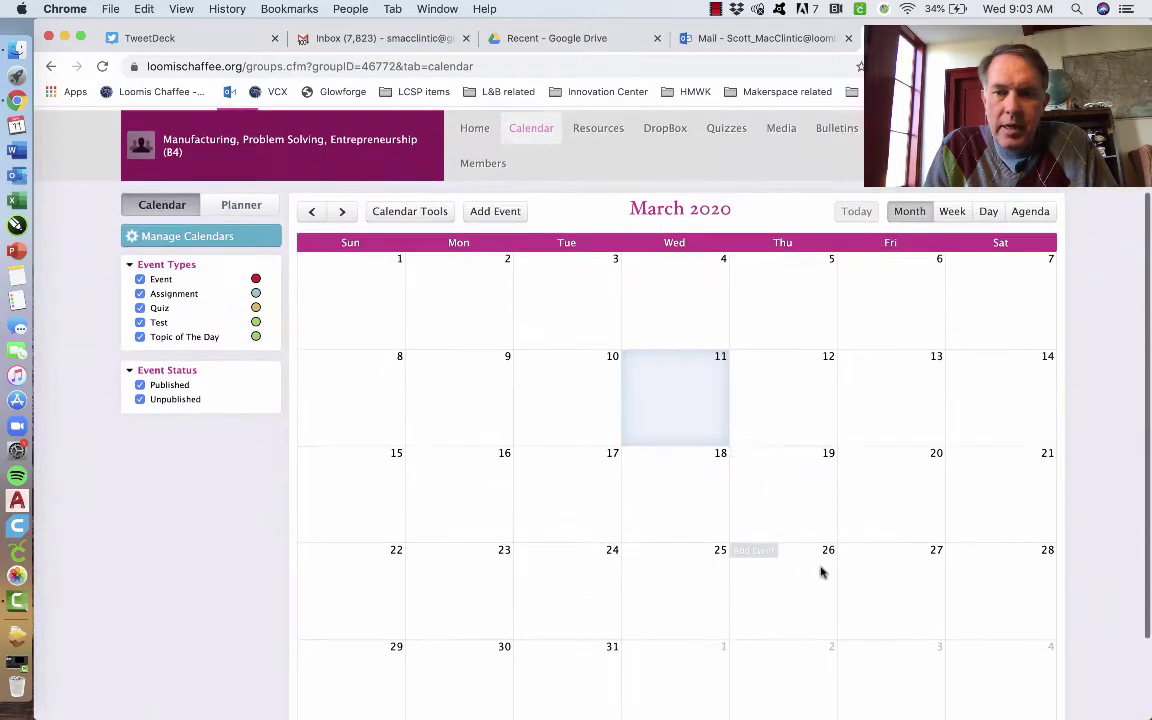
pyautogui.click(896, 591)
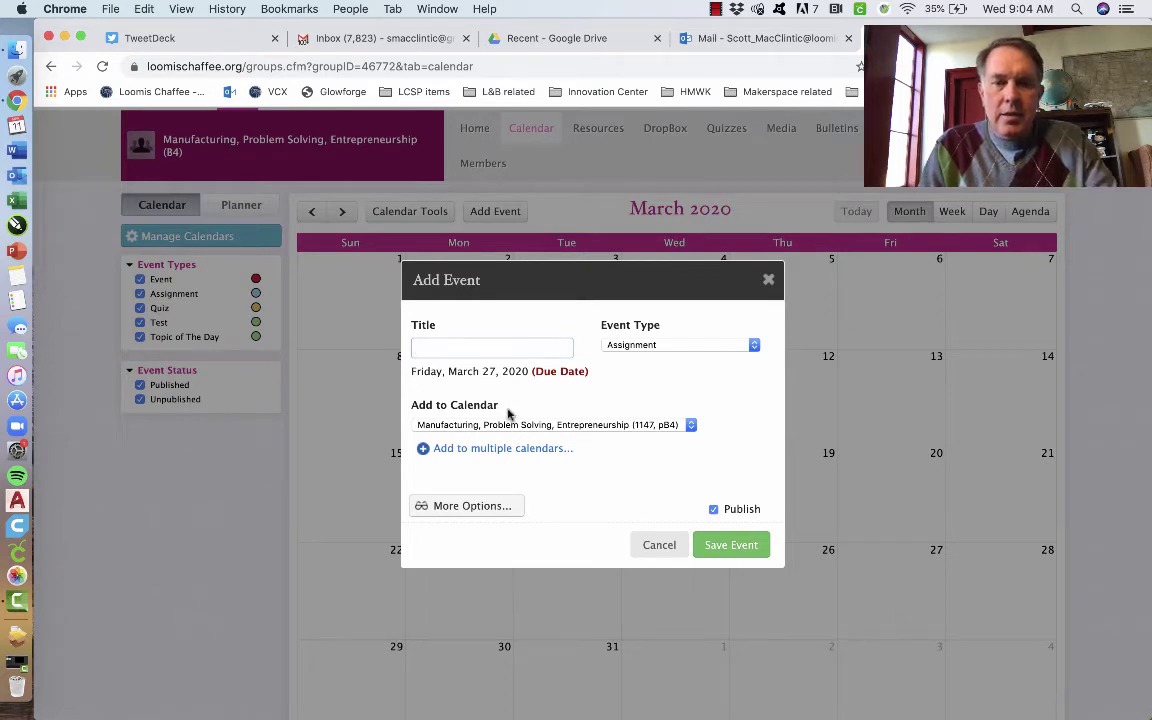
pyautogui.write('Intro')
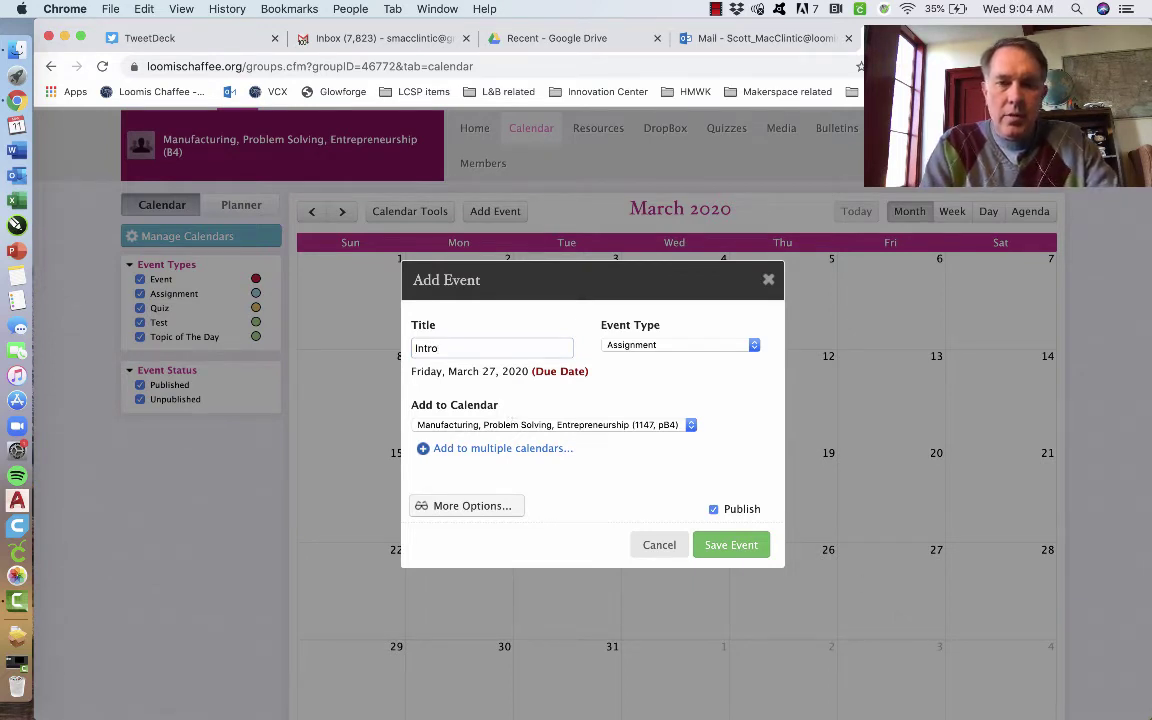
pyautogui.write('duction to c')
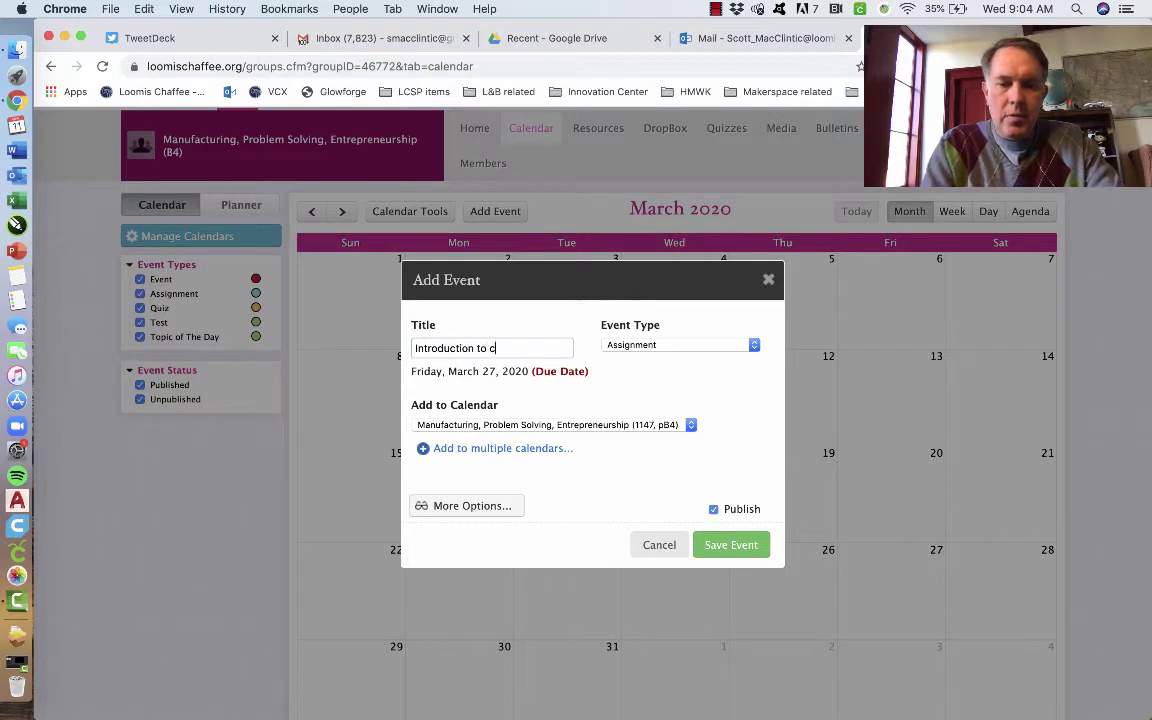
pyautogui.write('ourse')
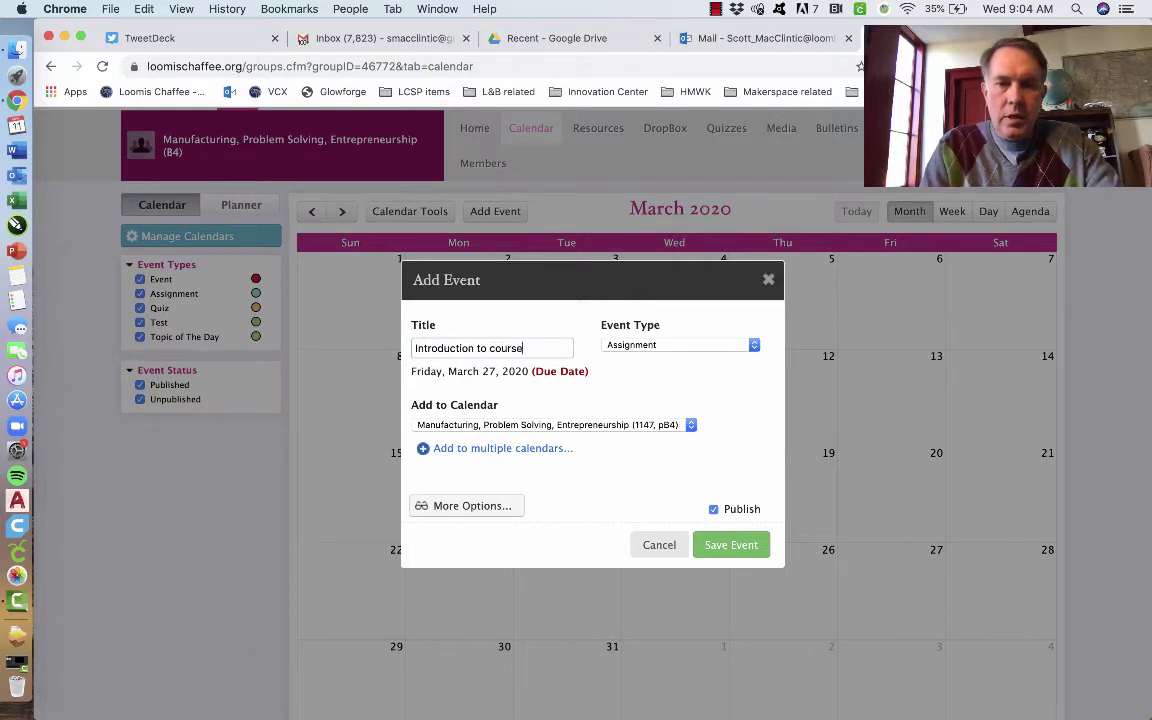
pyautogui.click(672, 349)
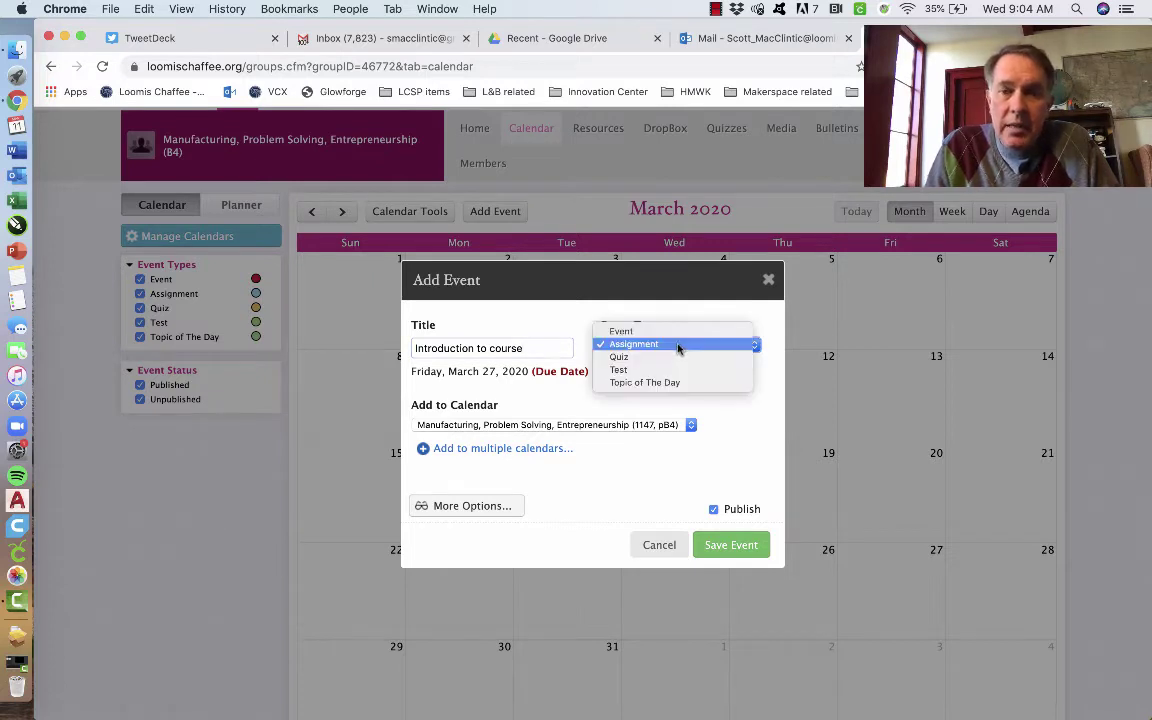
pyautogui.click(680, 381)
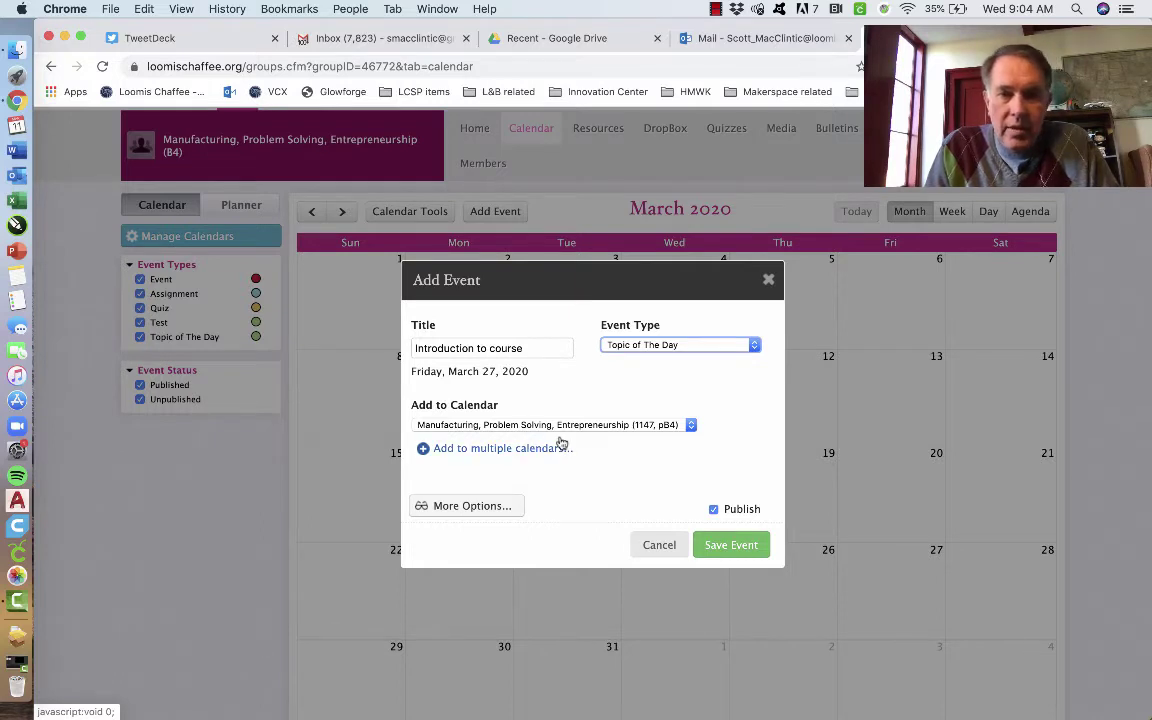
pyautogui.click(733, 547)
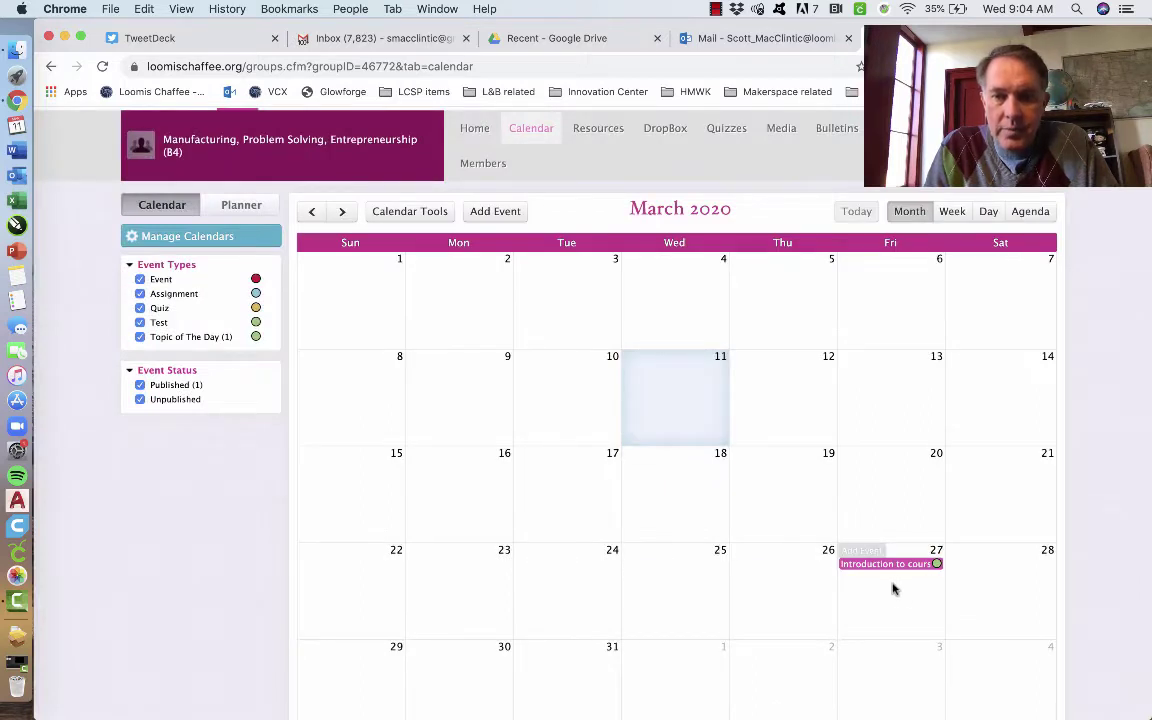
# Step: Check the Calendar section on the class home page, and return to the full calendar to view the March 27 event
pyautogui.click(479, 134)
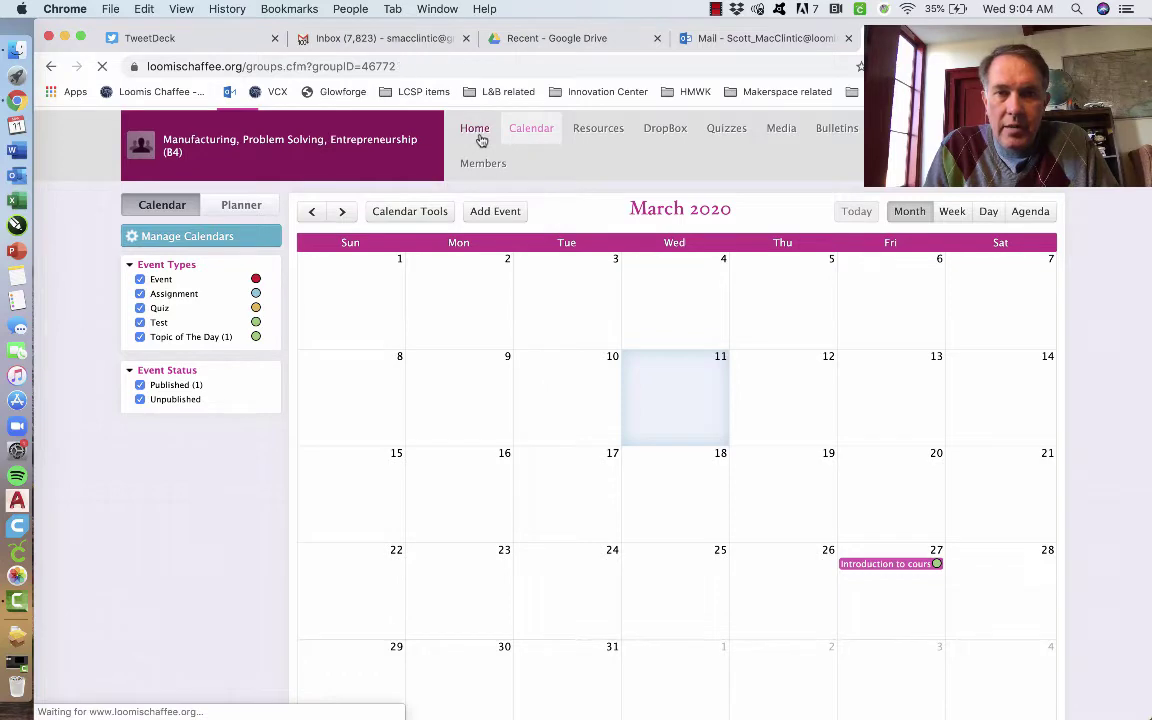
pyautogui.scroll(-5, 632, 364)
pyautogui.scroll(-1, 632, 364)
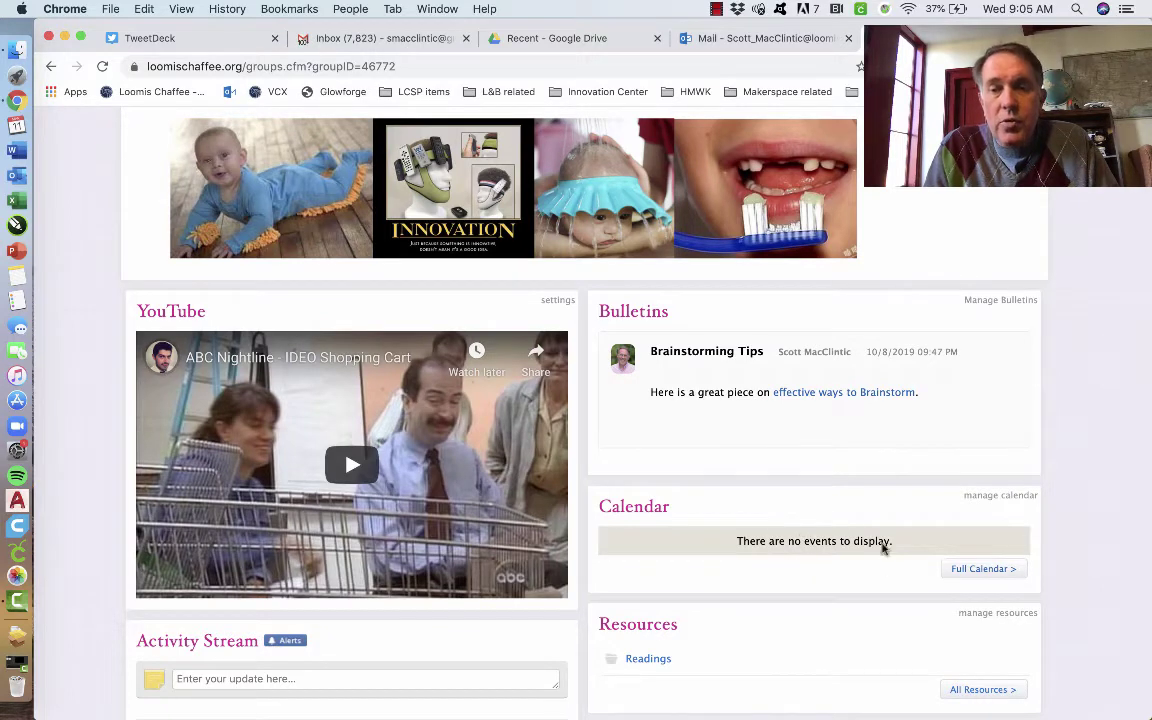
pyautogui.click(983, 569)
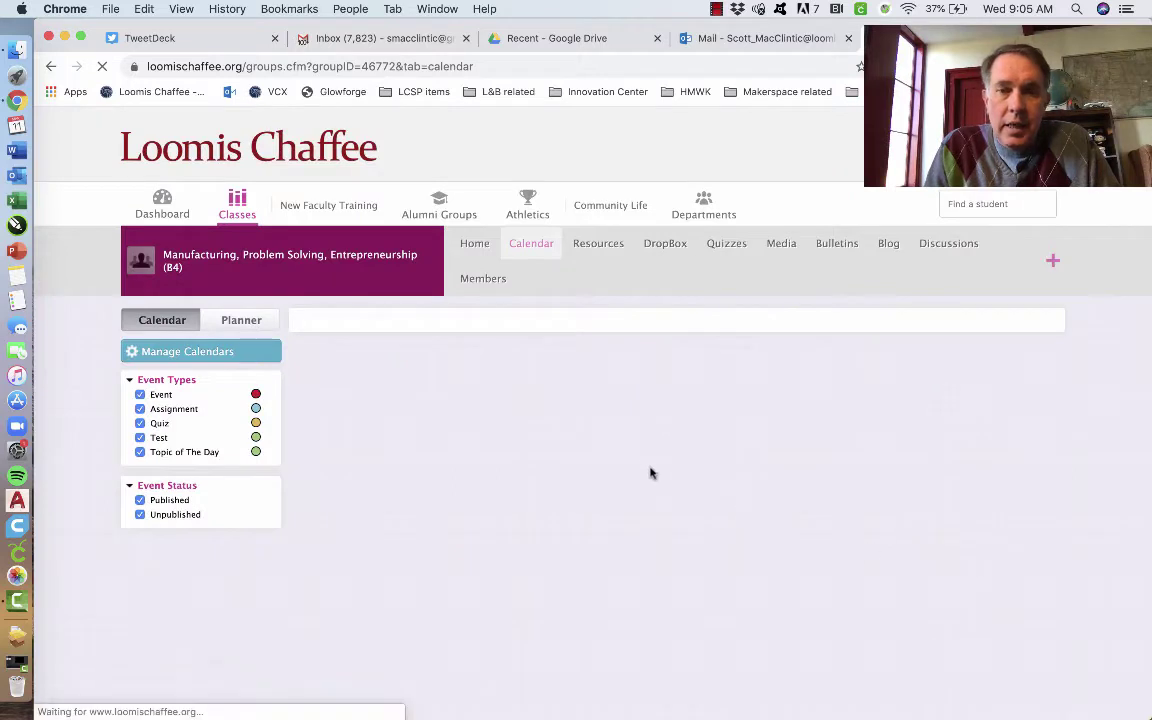
pyautogui.scroll(-2, 700, 480)
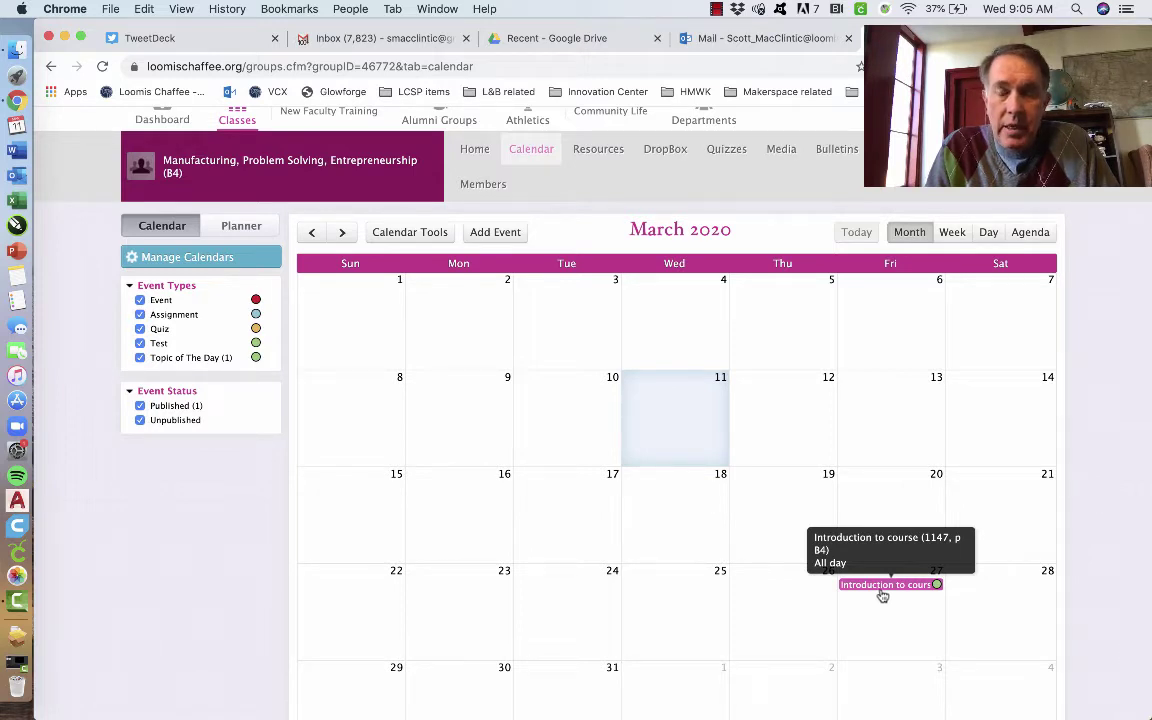
# Step: Add an assignment titled "Read Chapter 1 in text" due Monday, March 30, 2020, and save it
pyautogui.scroll(-1, 689, 481)
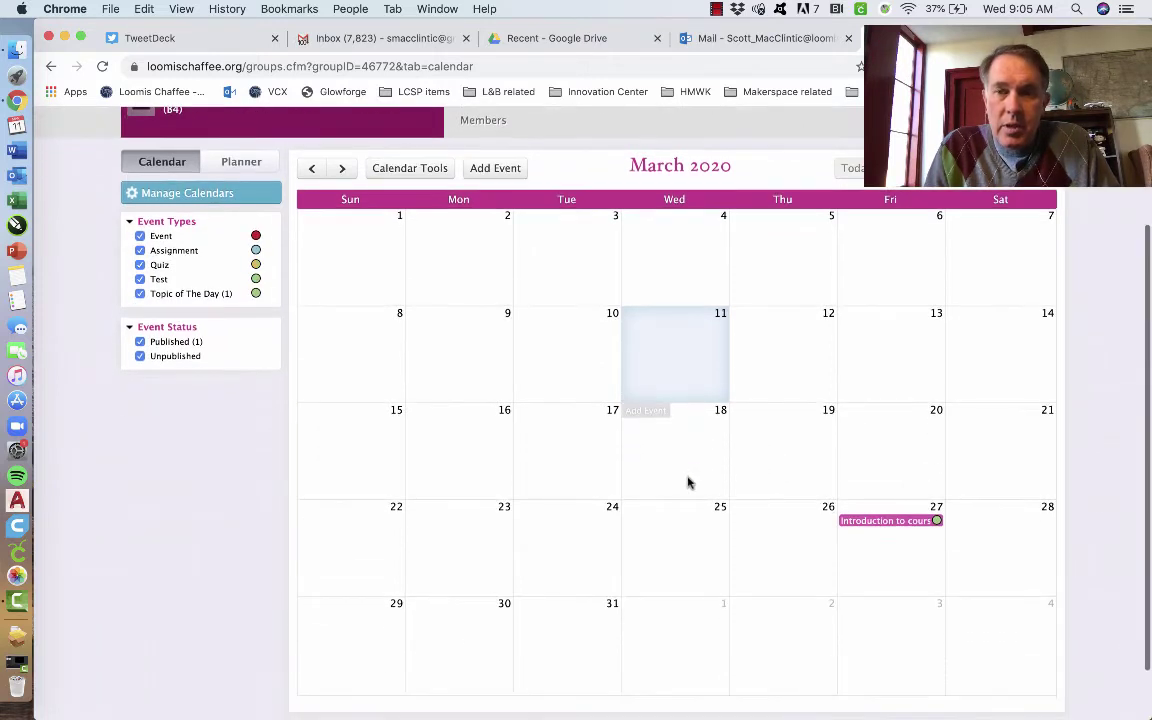
pyautogui.click(476, 632)
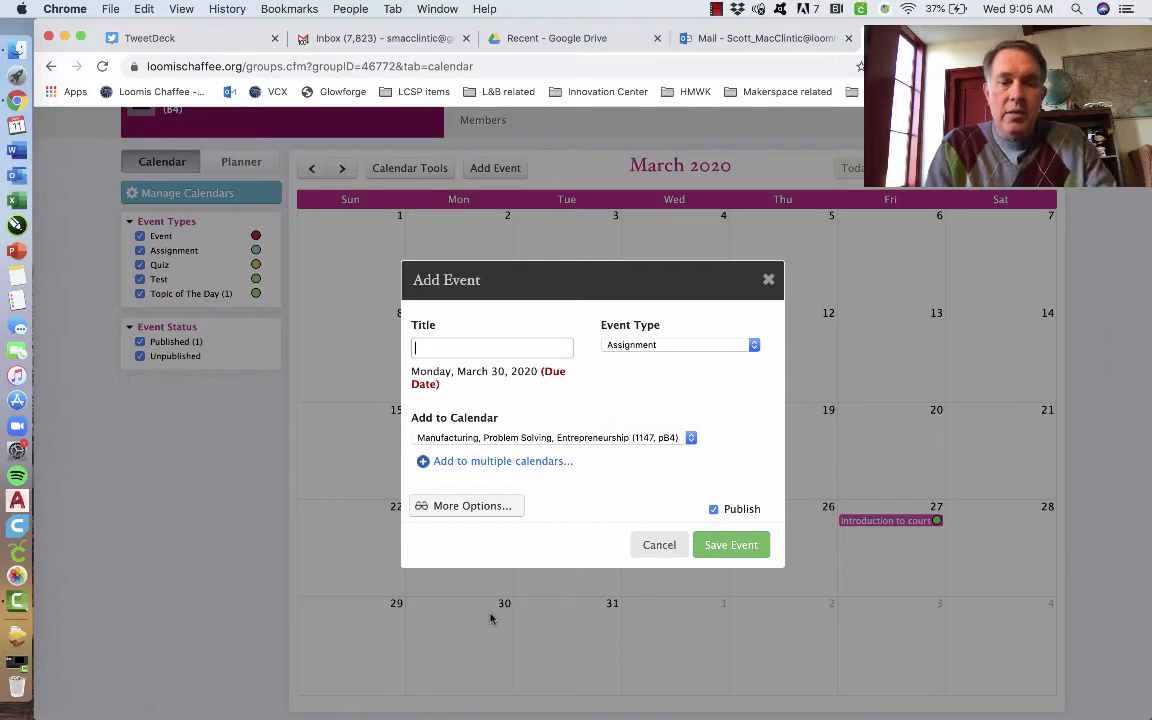
pyautogui.write('Read ')
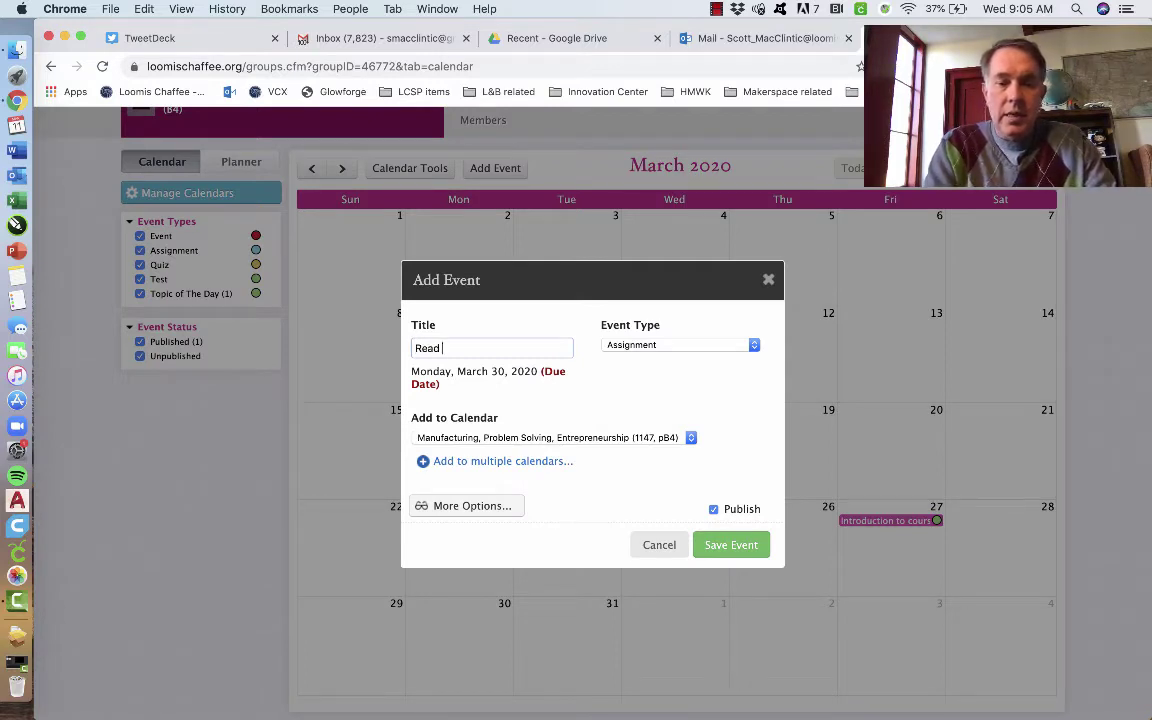
pyautogui.write('Chapter 1')
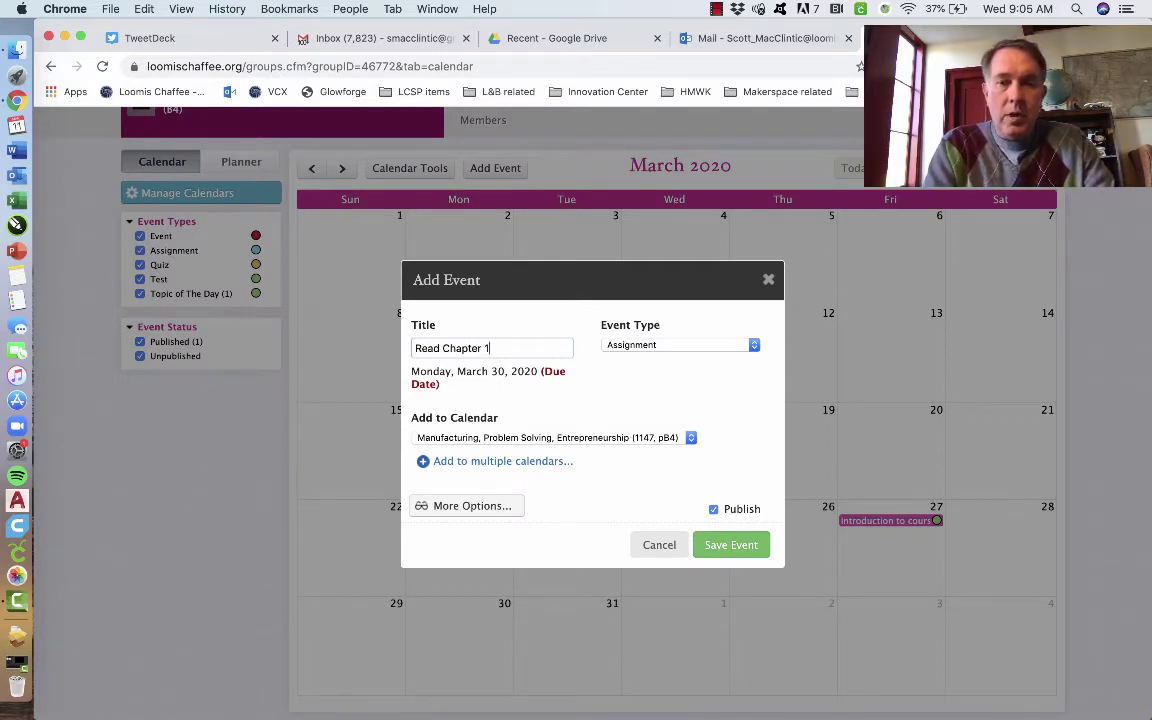
pyautogui.write(' in text')
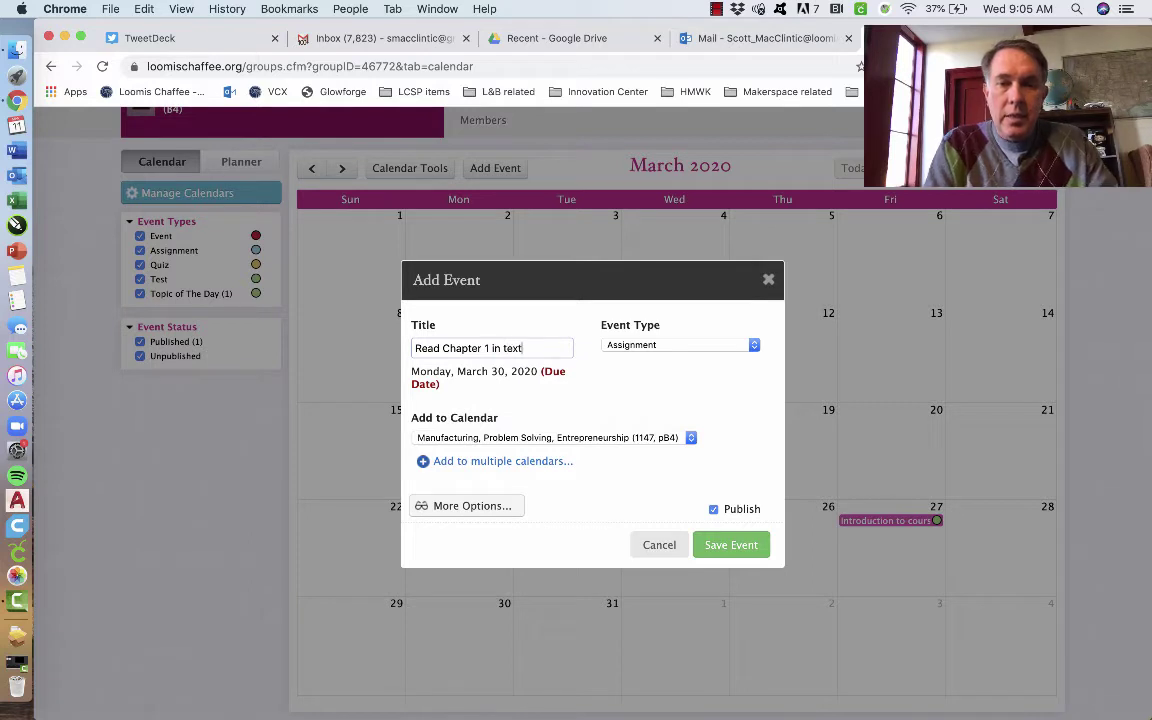
pyautogui.click(708, 350)
pyautogui.click(708, 350)
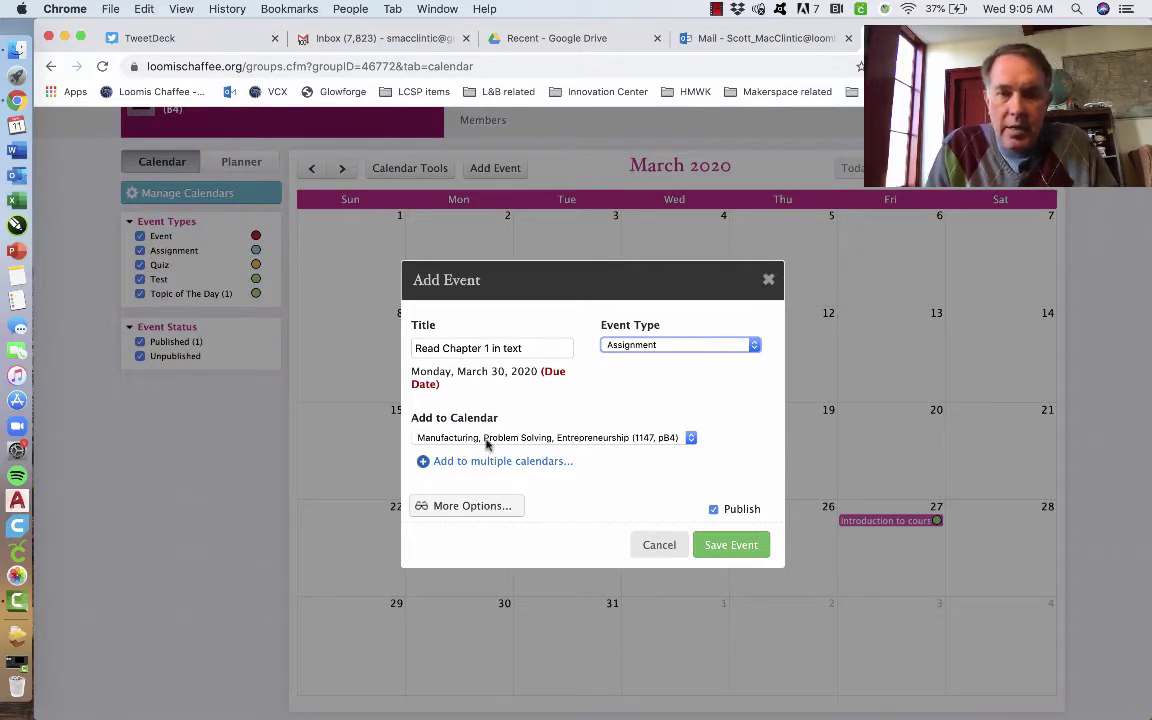
pyautogui.click(740, 553)
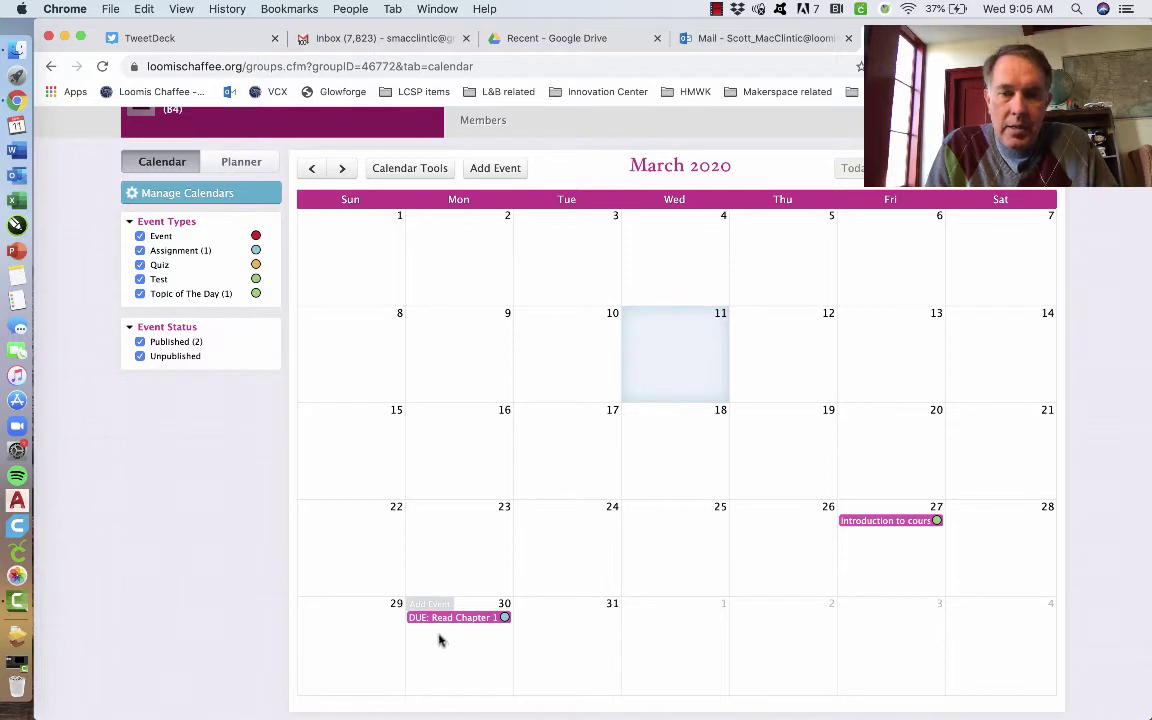
# Step: Start a new event with full options due March 31, 2020, titled "Paragraph on reading #1", with event type Assignment
pyautogui.moveTo(419, 624)
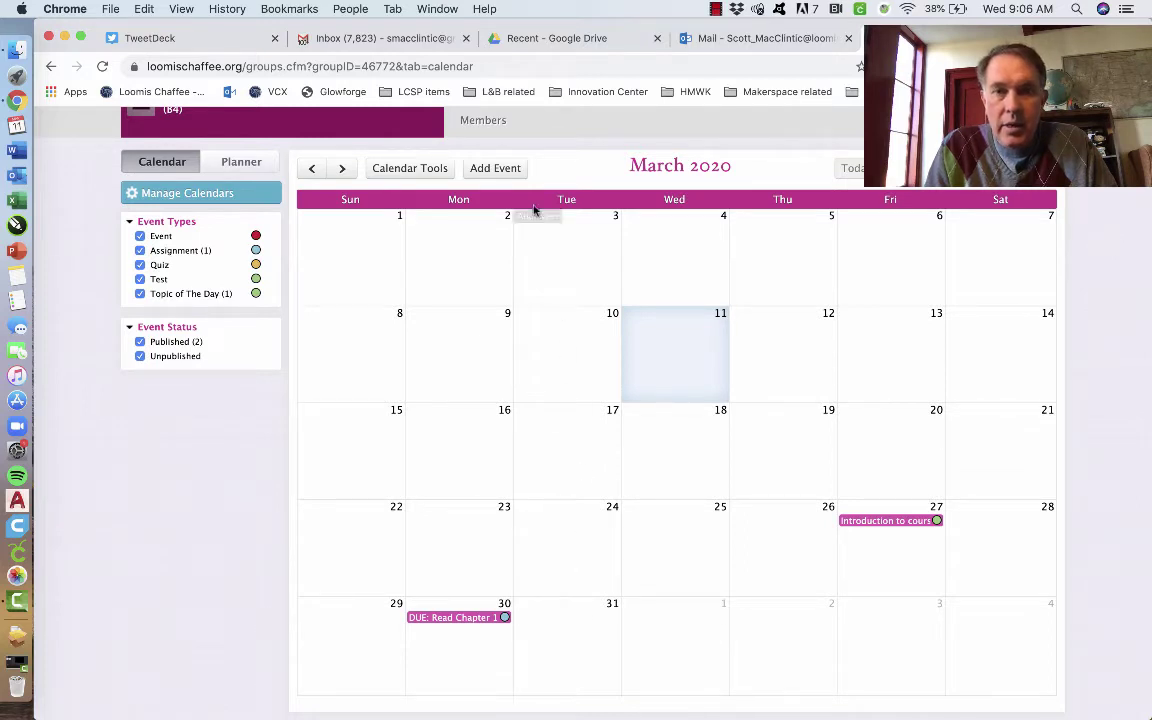
pyautogui.click(565, 650)
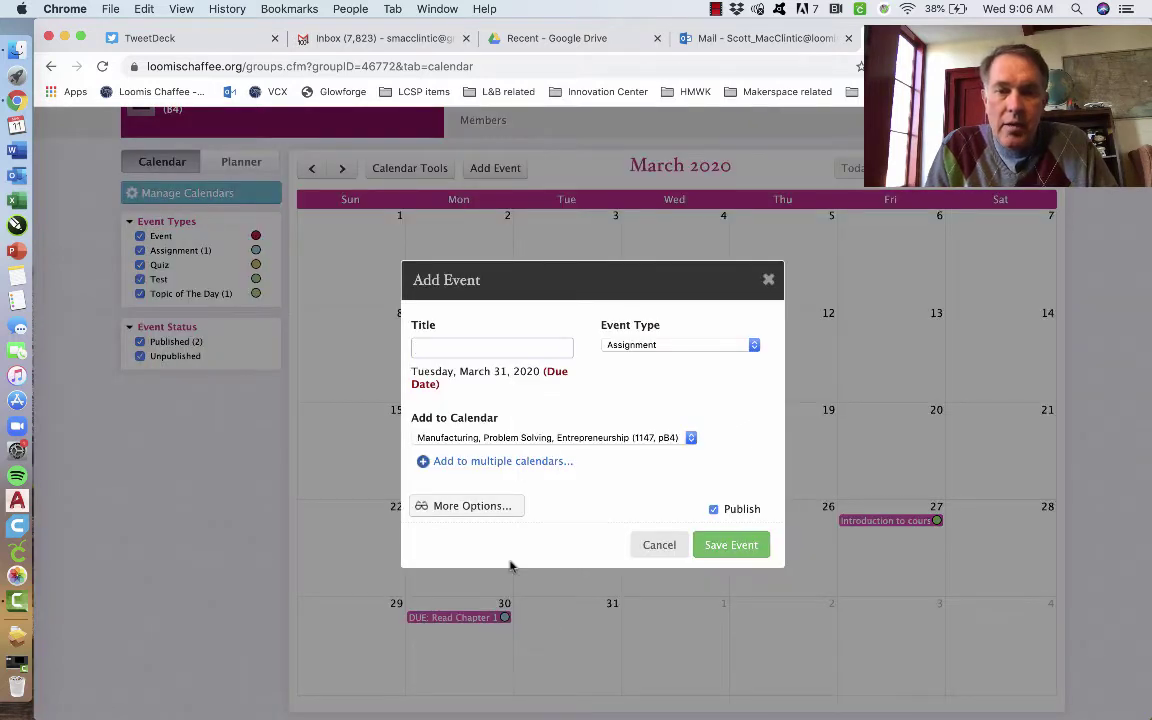
pyautogui.click(472, 506)
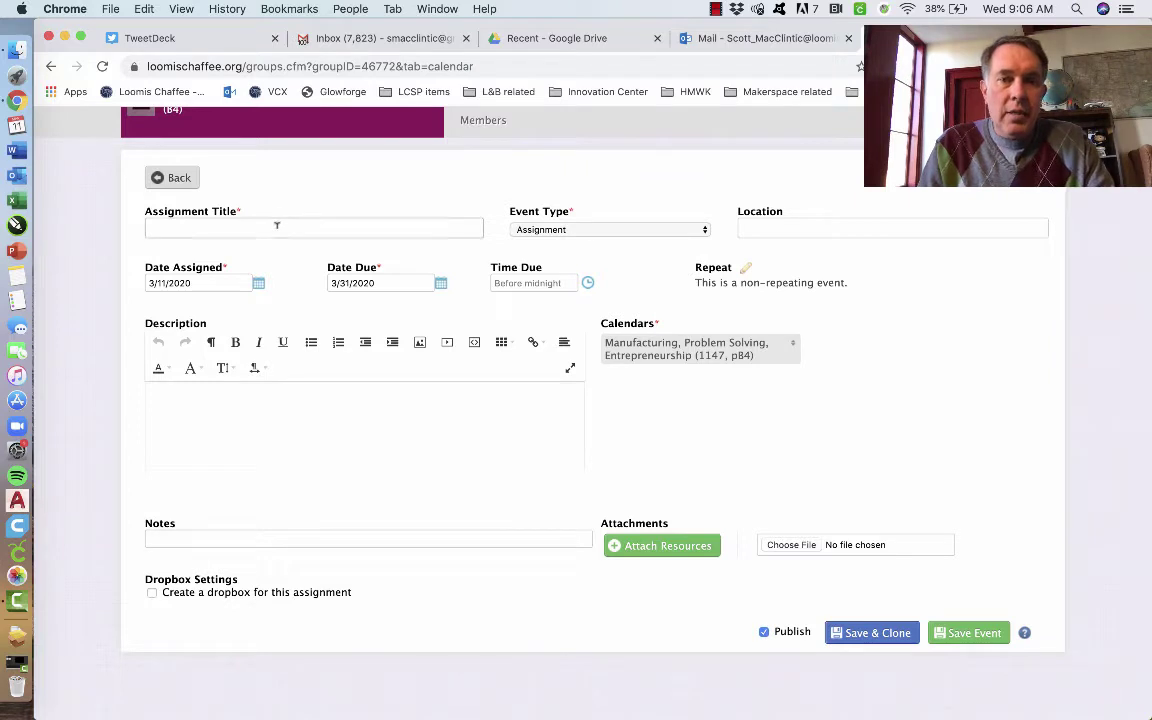
pyautogui.click(278, 226)
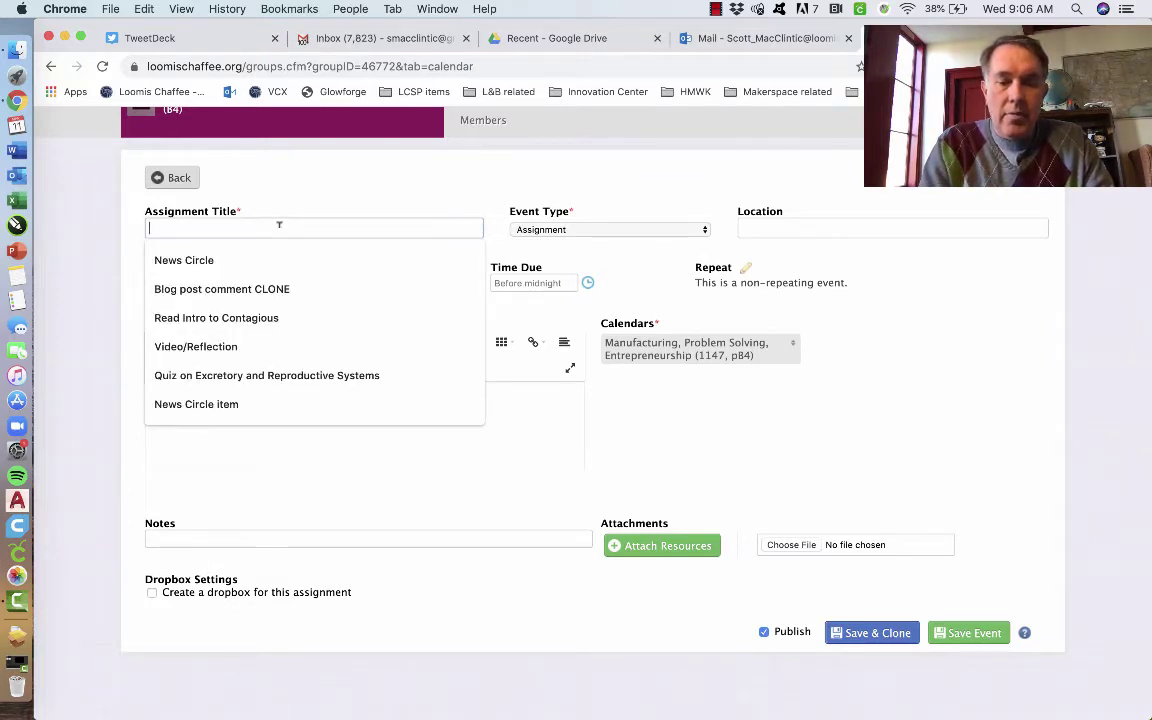
pyautogui.write('Paragraph on reading #1')
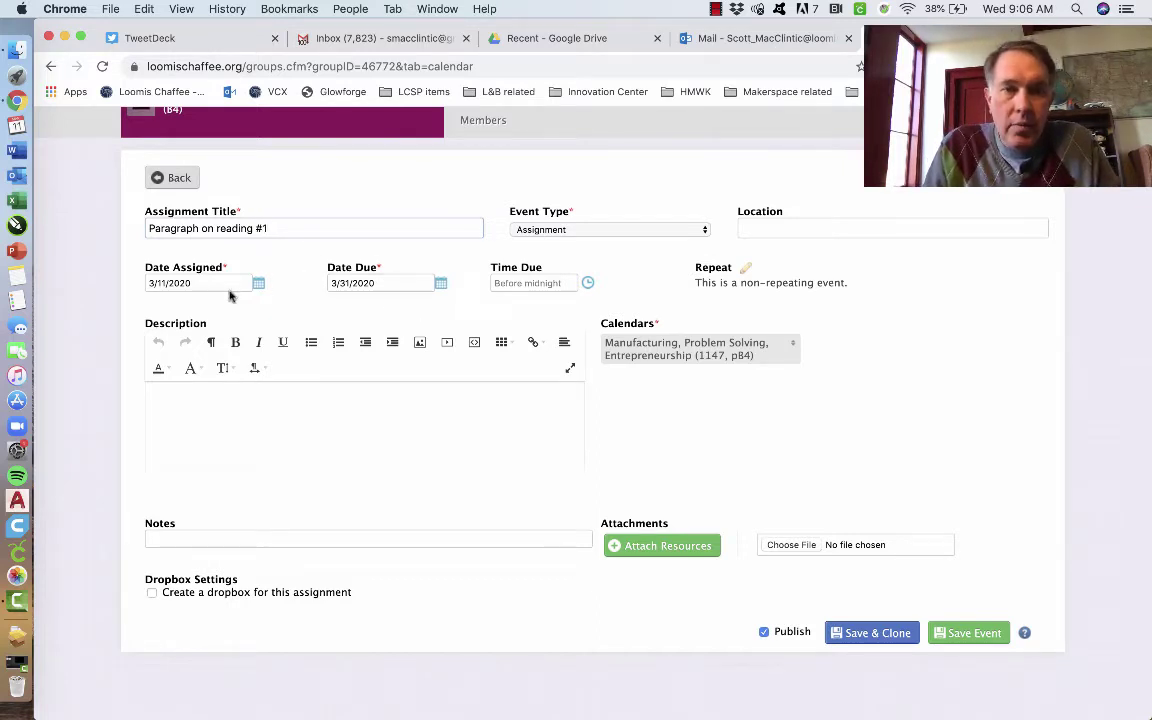
pyautogui.click(630, 231)
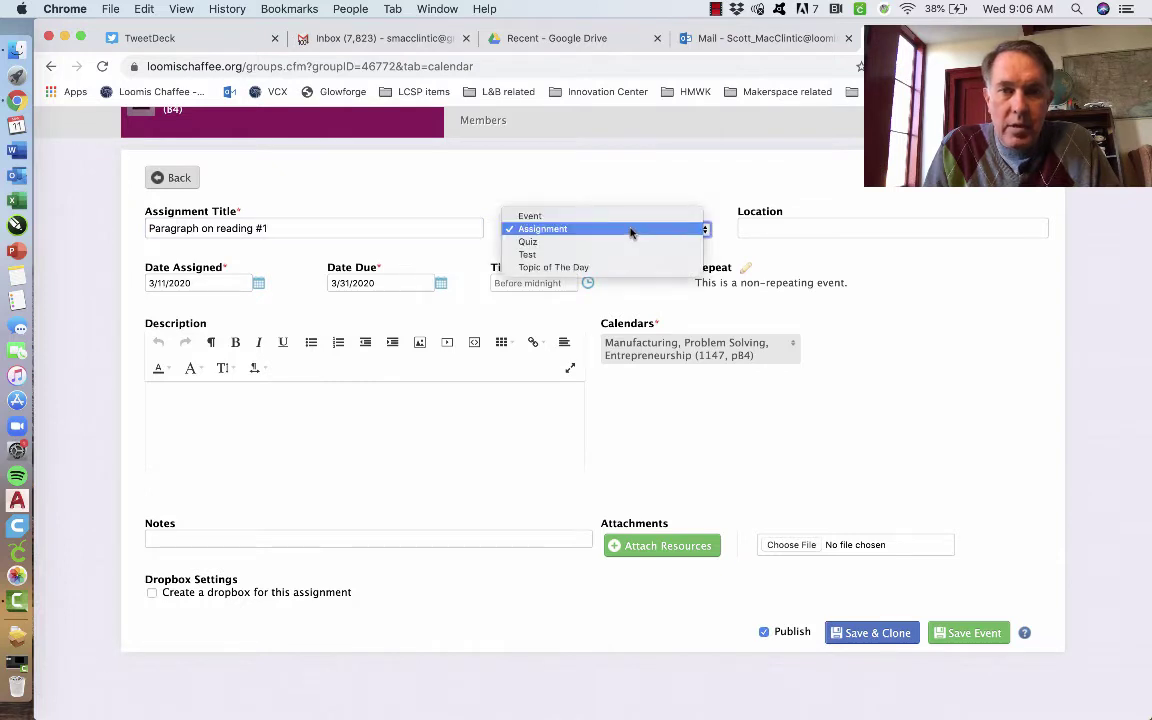
pyautogui.click(630, 229)
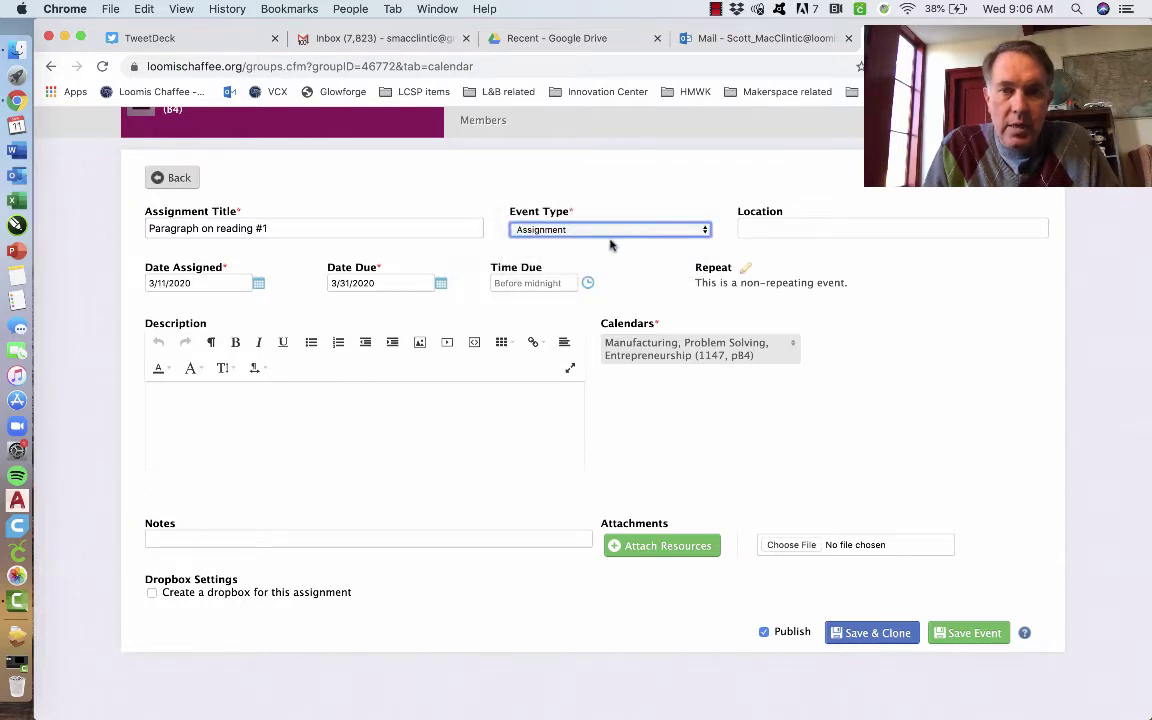
# Step: Enter the assignment description "Please reflect on the reading in 250 words."
pyautogui.click(384, 407)
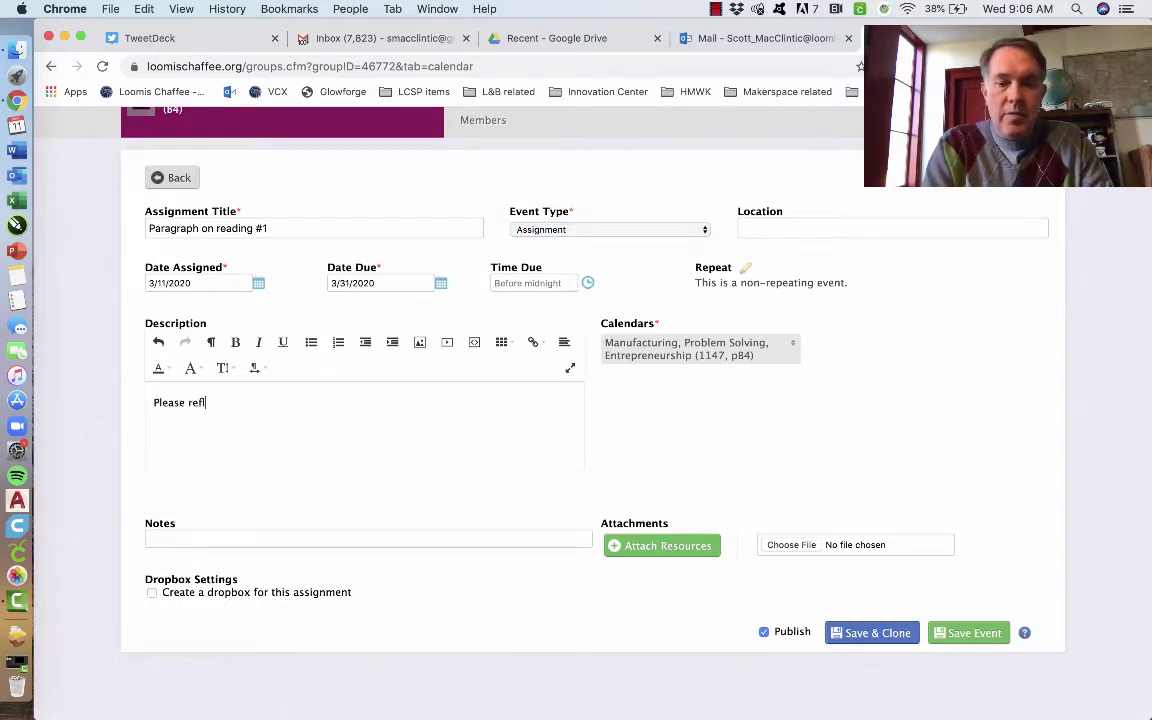
pyautogui.write('Please reflect on teh')
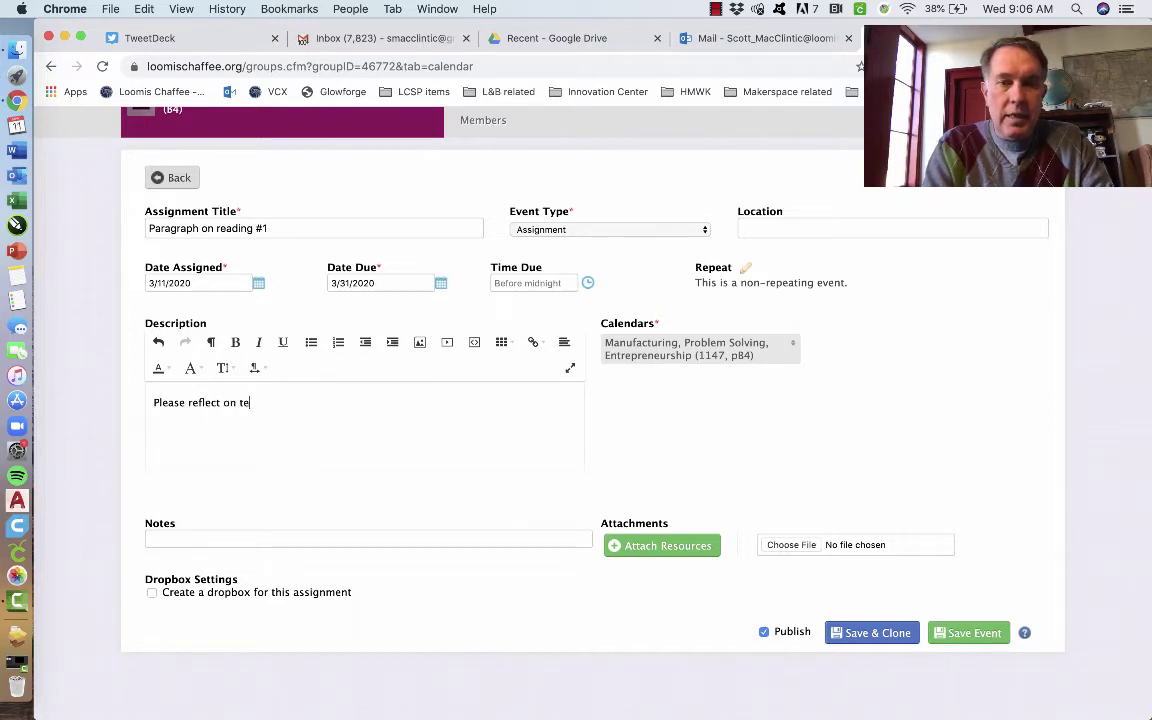
pyautogui.press('BackSpace')
pyautogui.write('he reading in 250 words.')
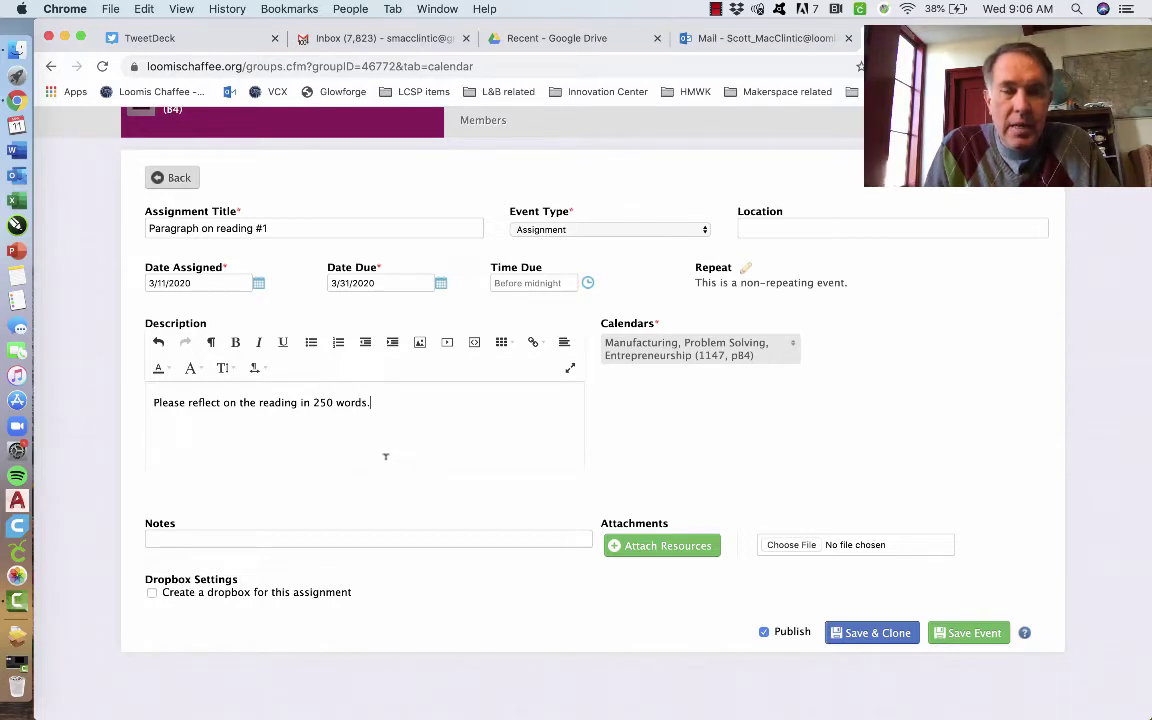
# Step: Create a dropbox for the "Paragraph on reading #1" assignment and save the event to the calendar
pyautogui.click(152, 595)
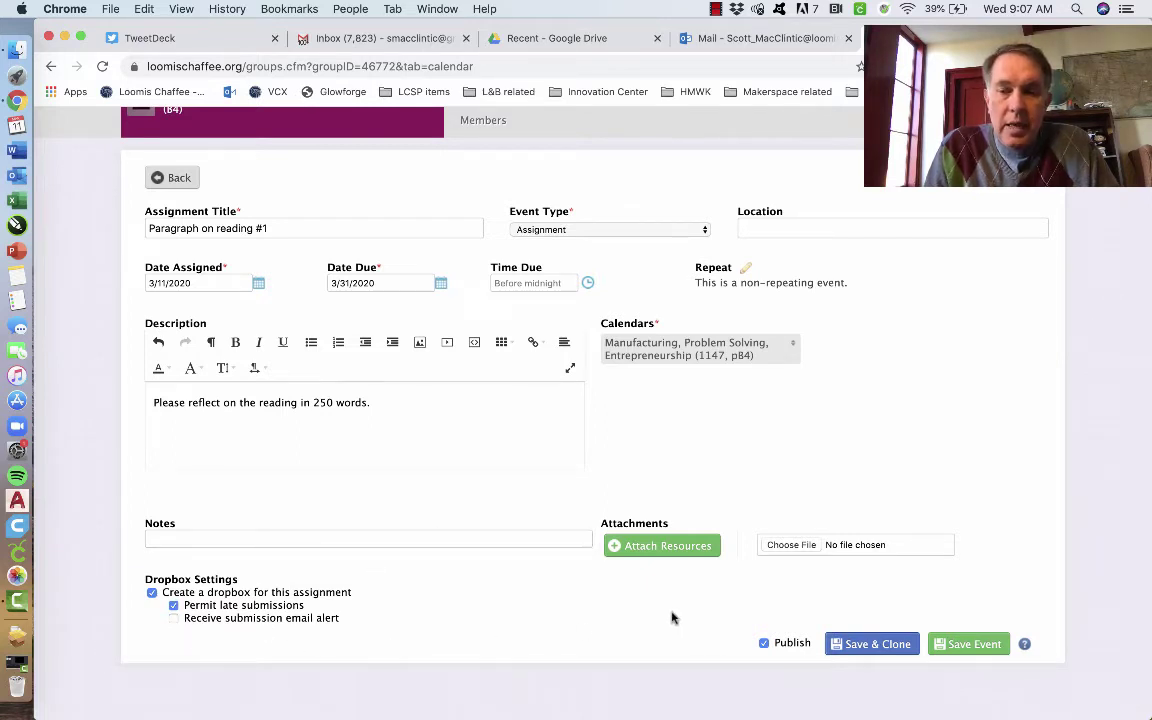
pyautogui.click(975, 645)
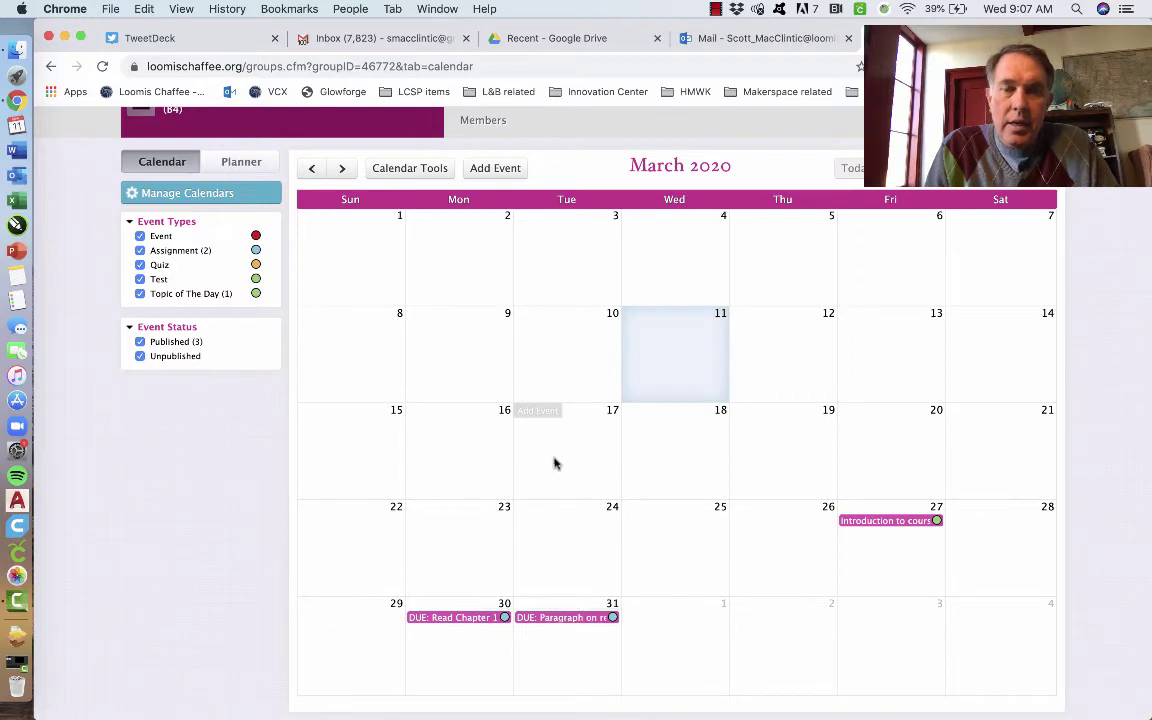
pyautogui.scroll(1, 549, 461)
pyautogui.scroll(2, 549, 461)
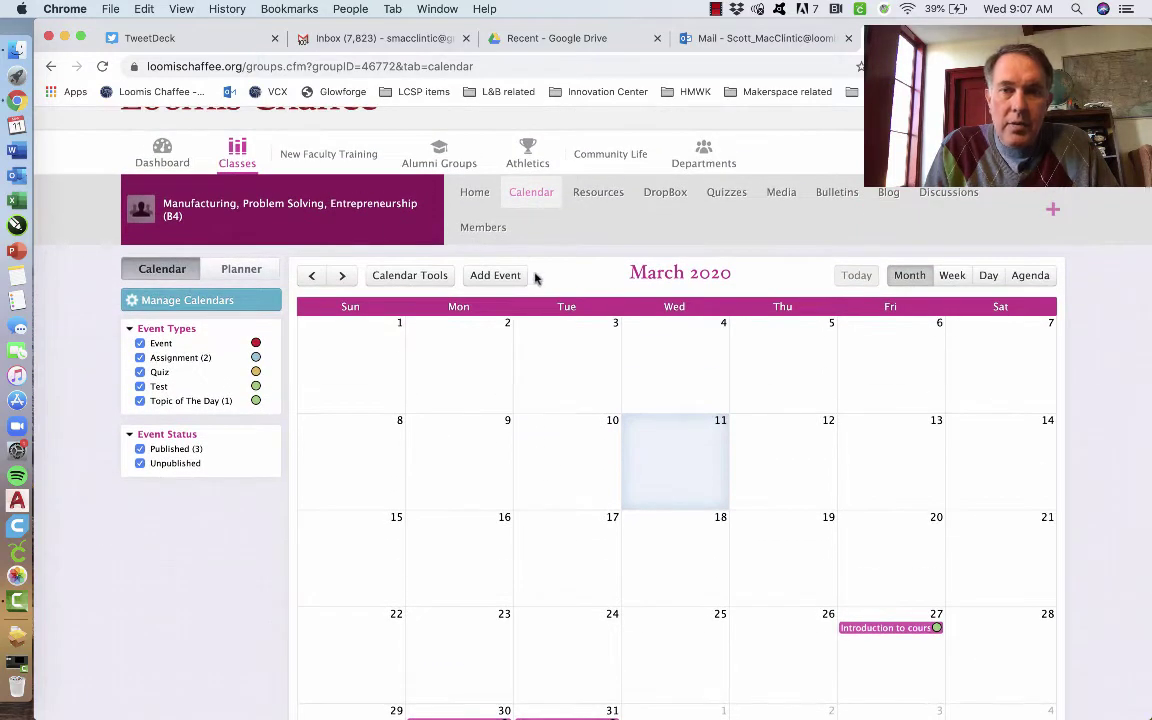
# Step: Examine the class dropbox for "Paragraph on reading #1" and its student roster, and return to the class calendar
pyautogui.click(670, 191)
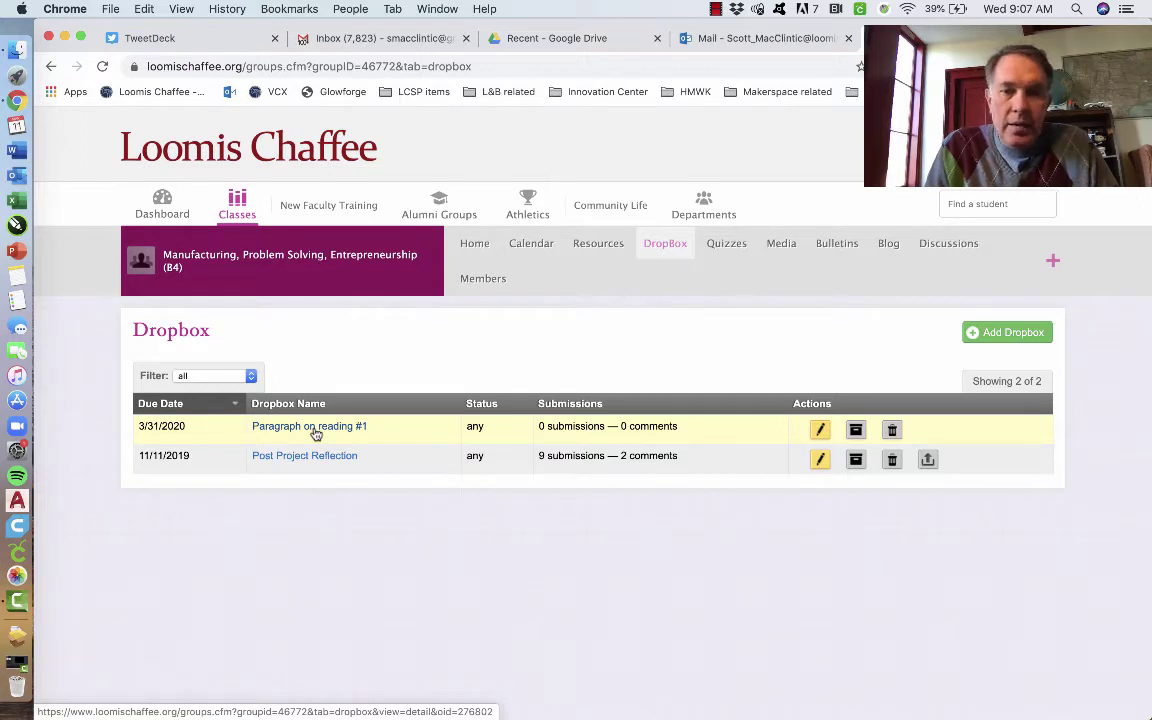
pyautogui.click(314, 430)
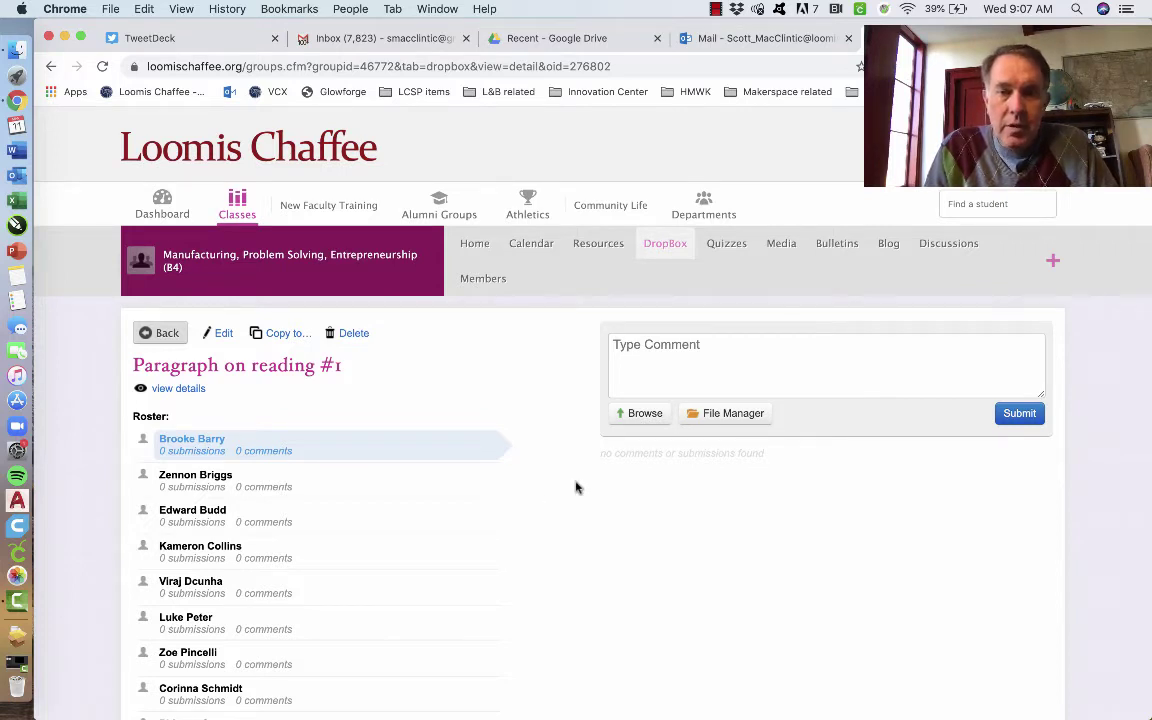
pyautogui.click(534, 247)
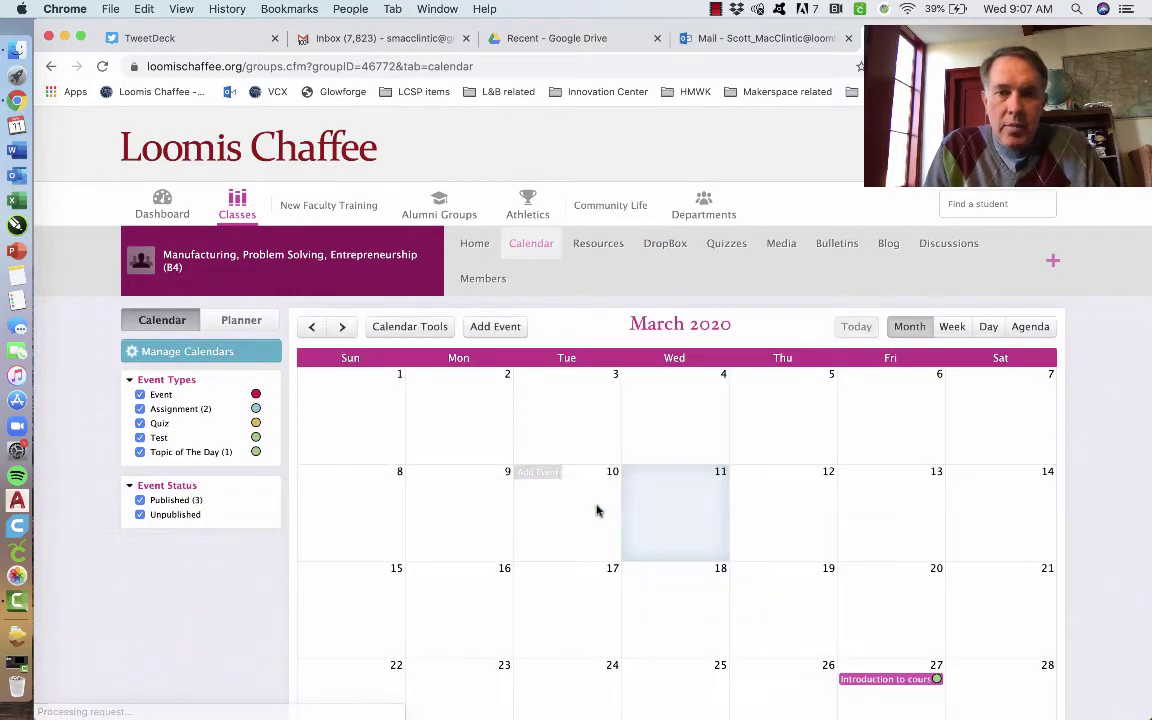
# Step: Start an assignment with full options due April 1, 2020, titled "REading #2", with the description "Please read chapter 2"
pyautogui.scroll(-5, 597, 511)
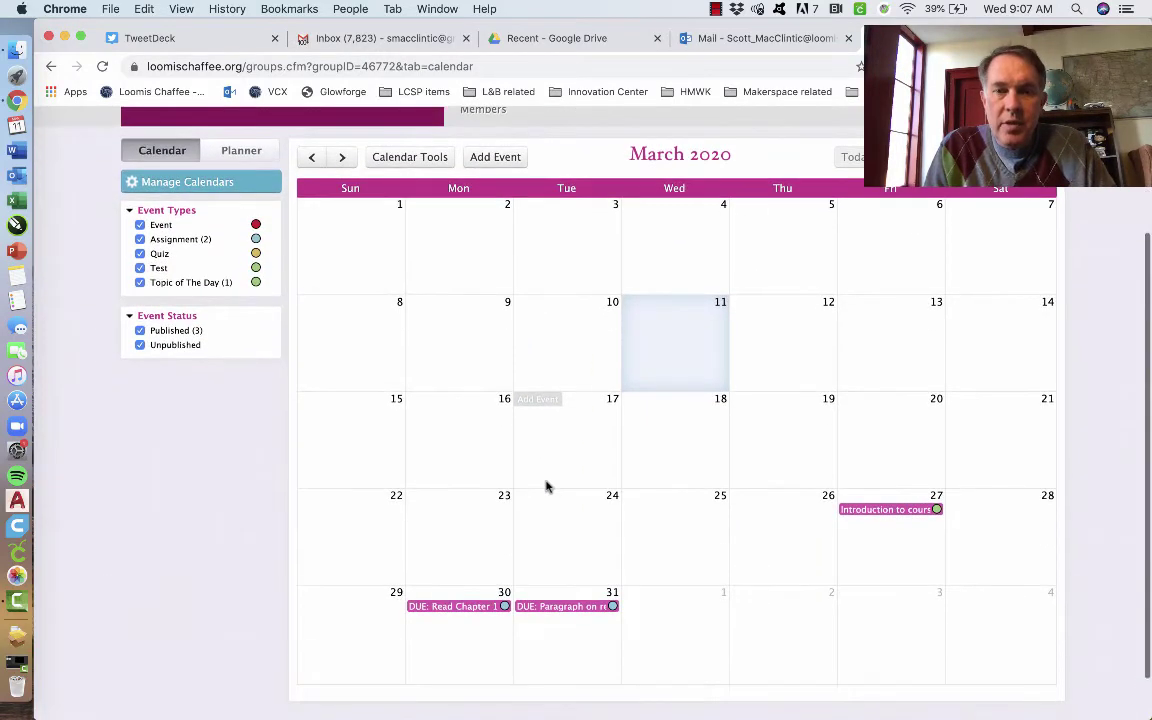
pyautogui.scroll(-1, 546, 485)
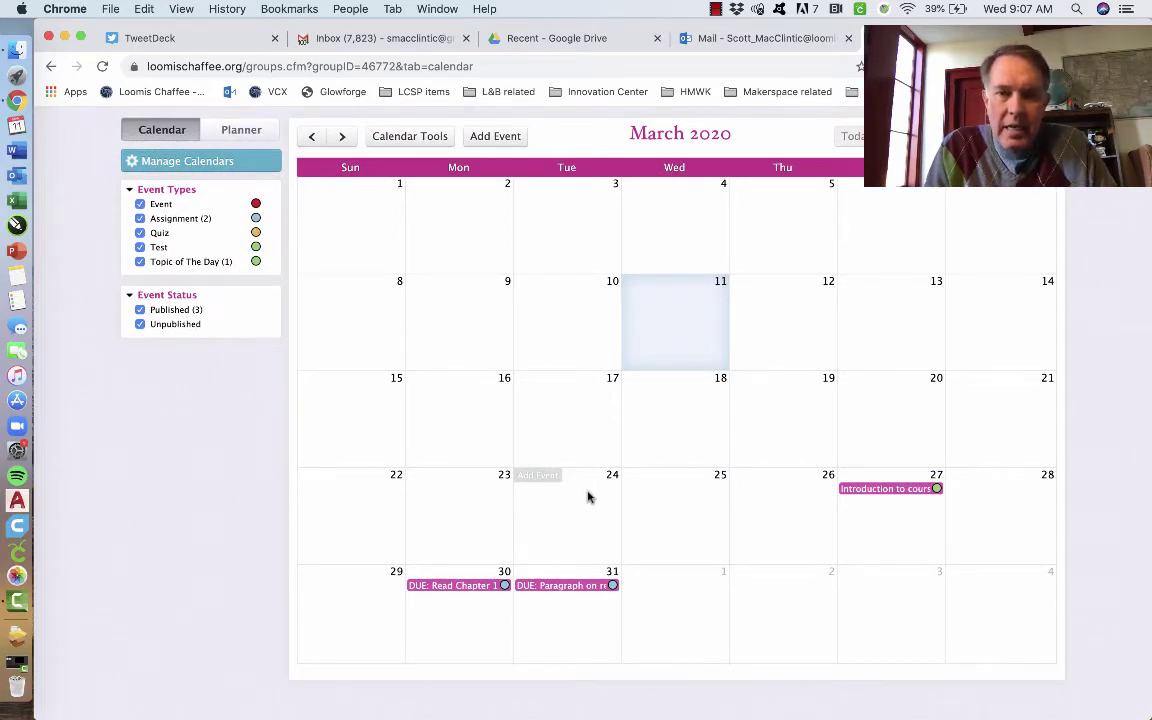
pyautogui.scroll(-1, 572, 493)
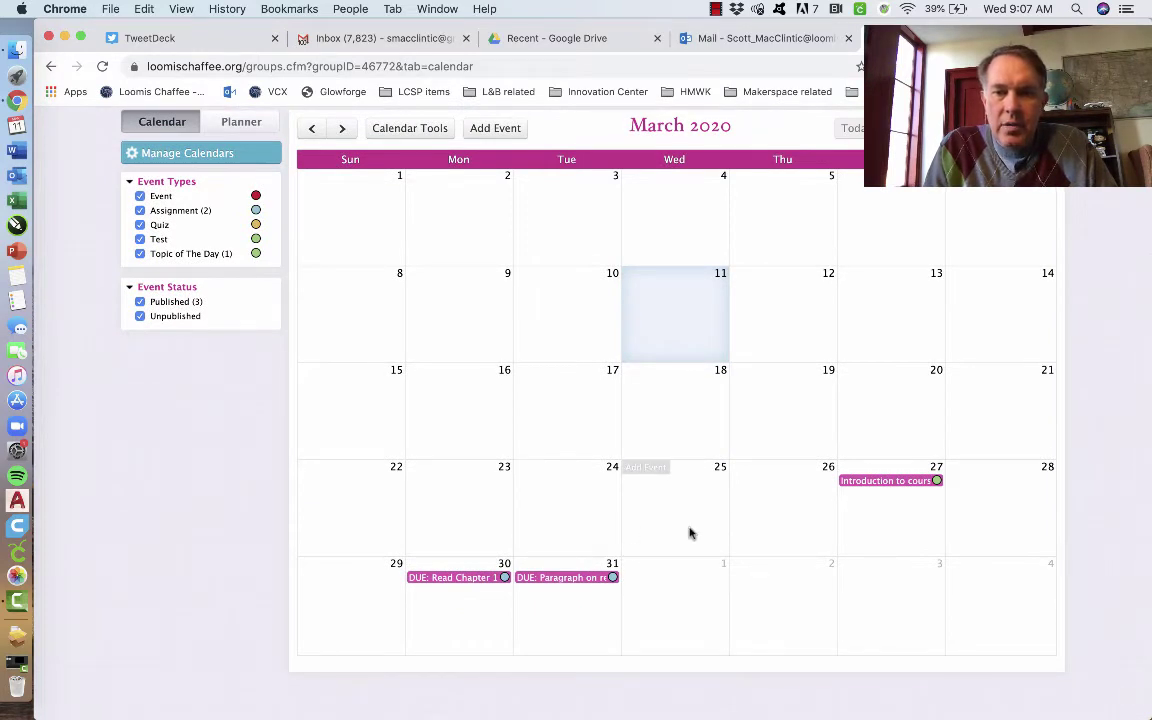
pyautogui.click(660, 599)
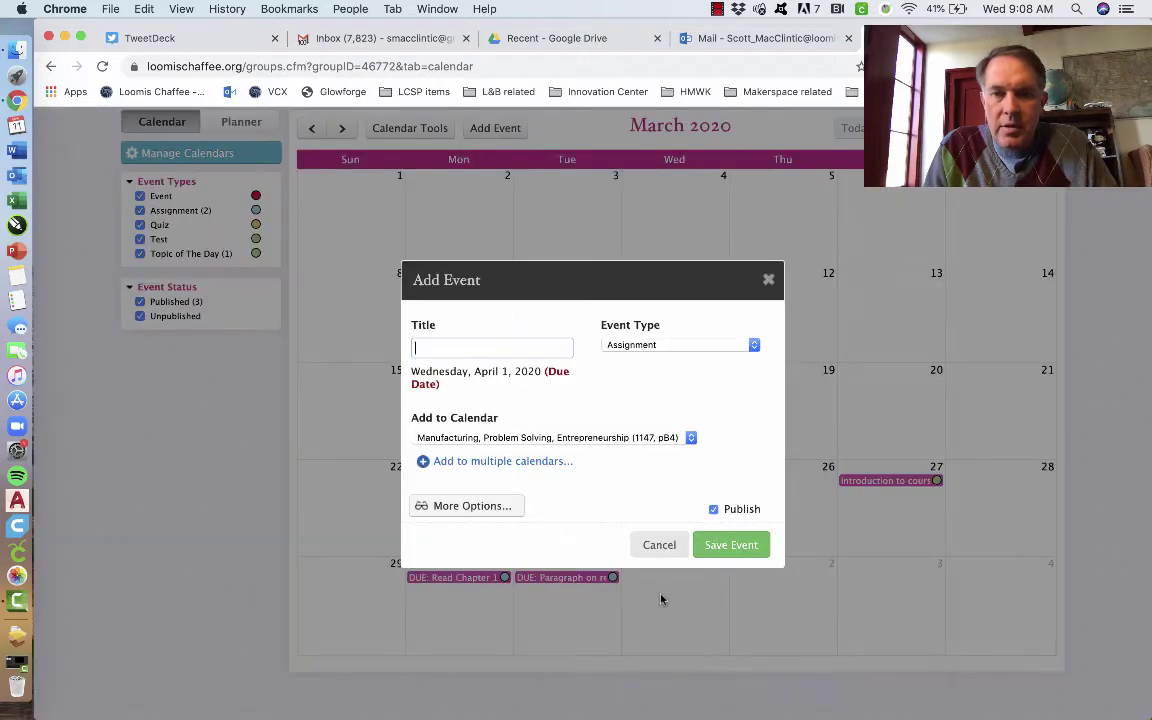
pyautogui.click(466, 506)
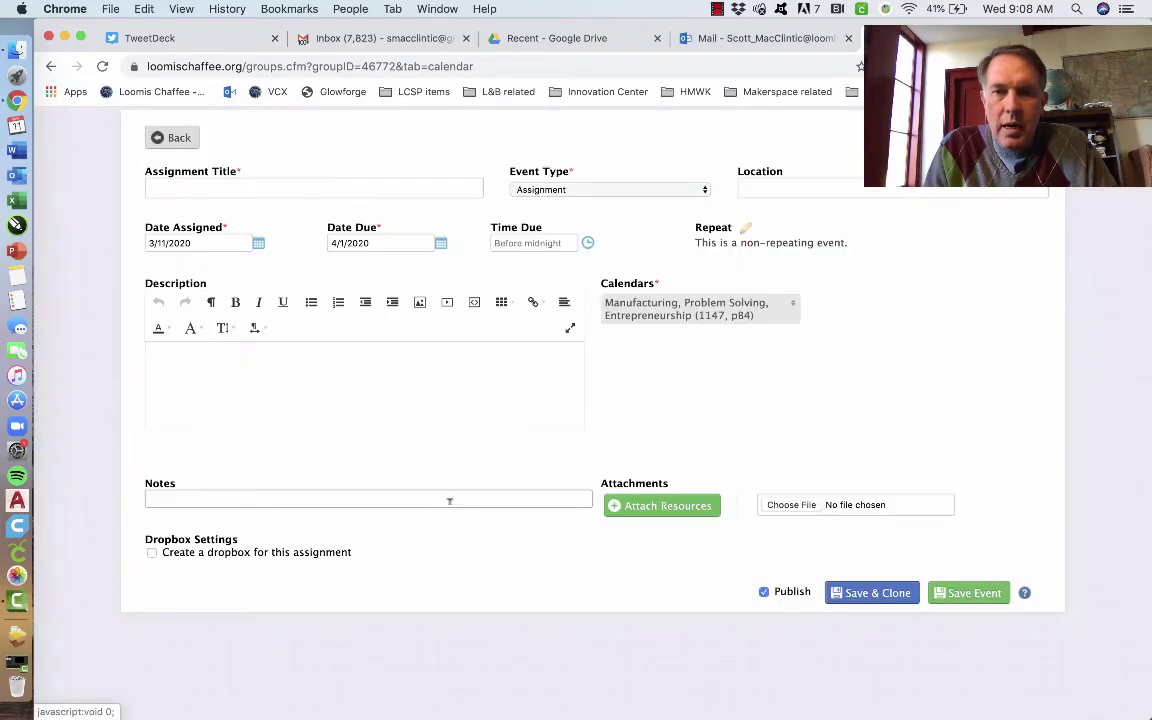
pyautogui.click(318, 187)
pyautogui.write('REading #2')
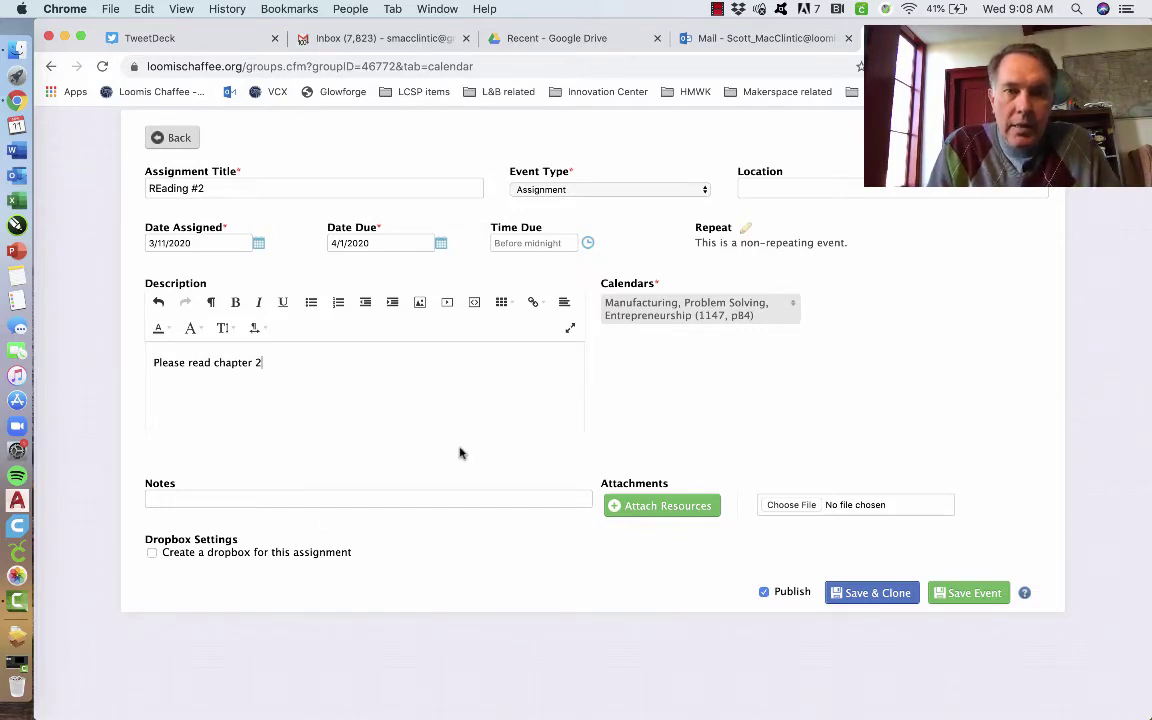
# Step: Add the B5 section of Manufacturing, Problem Solving, Entrepreneurship to the assignment's calendars and save the event
pyautogui.scroll(3, 460, 453)
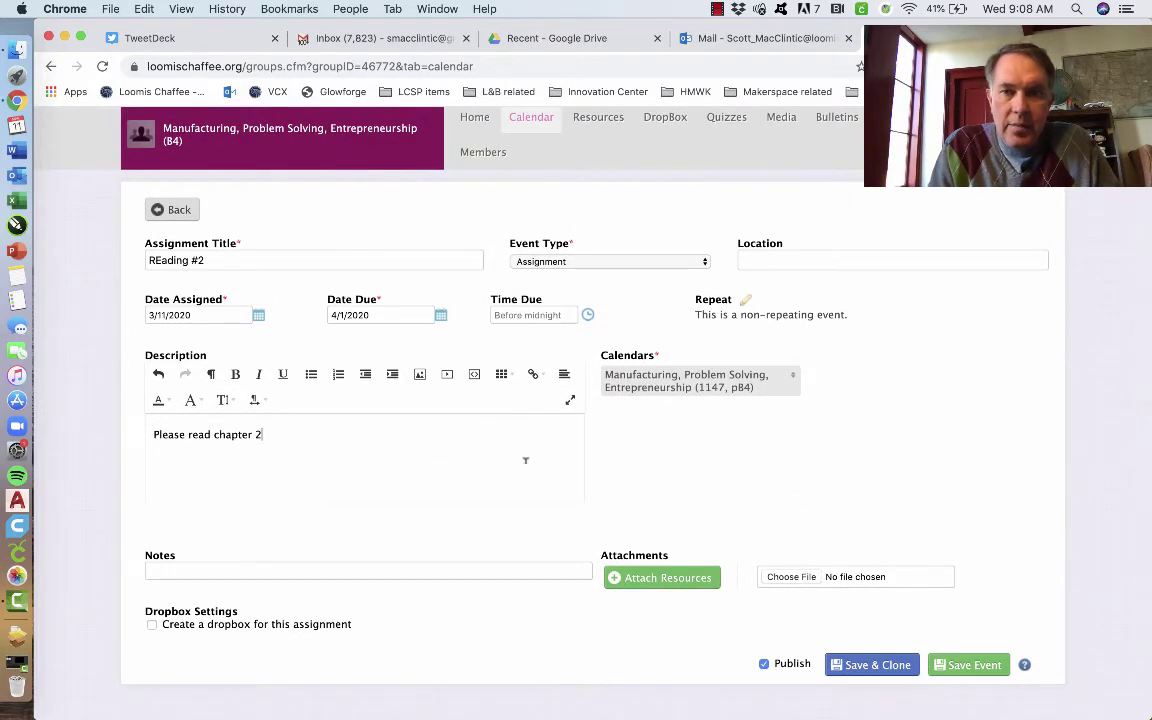
pyautogui.click(770, 383)
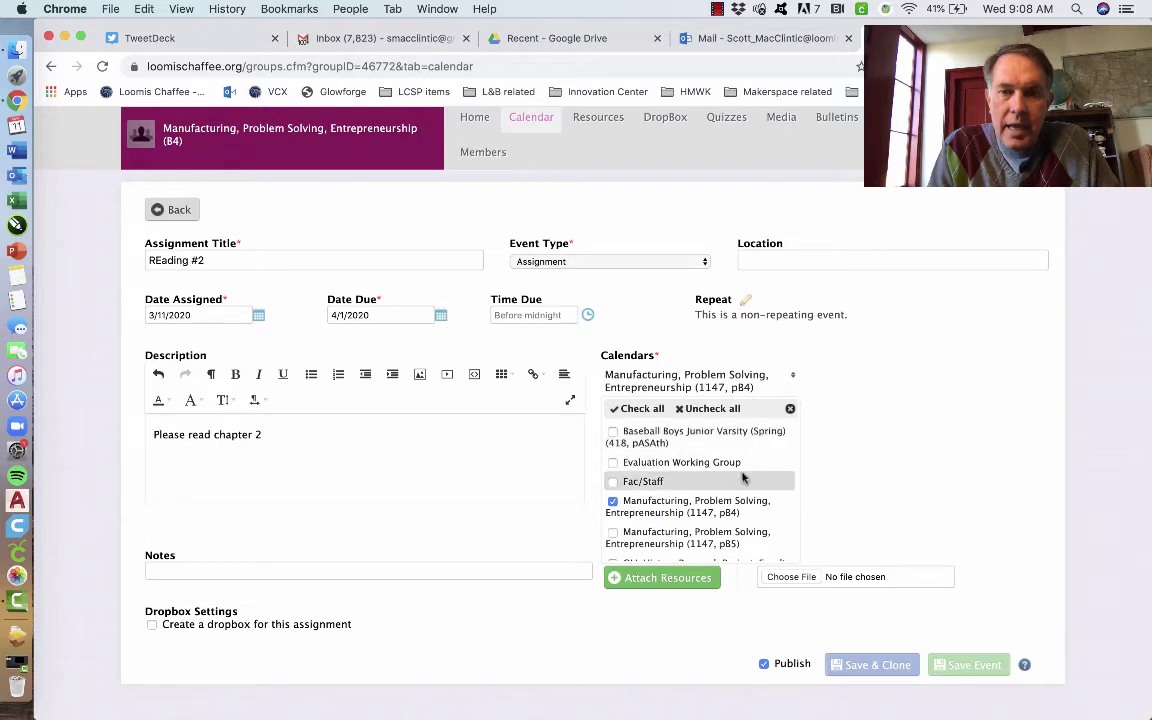
pyautogui.scroll(-1, 797, 467)
pyautogui.scroll(-1, 797, 467)
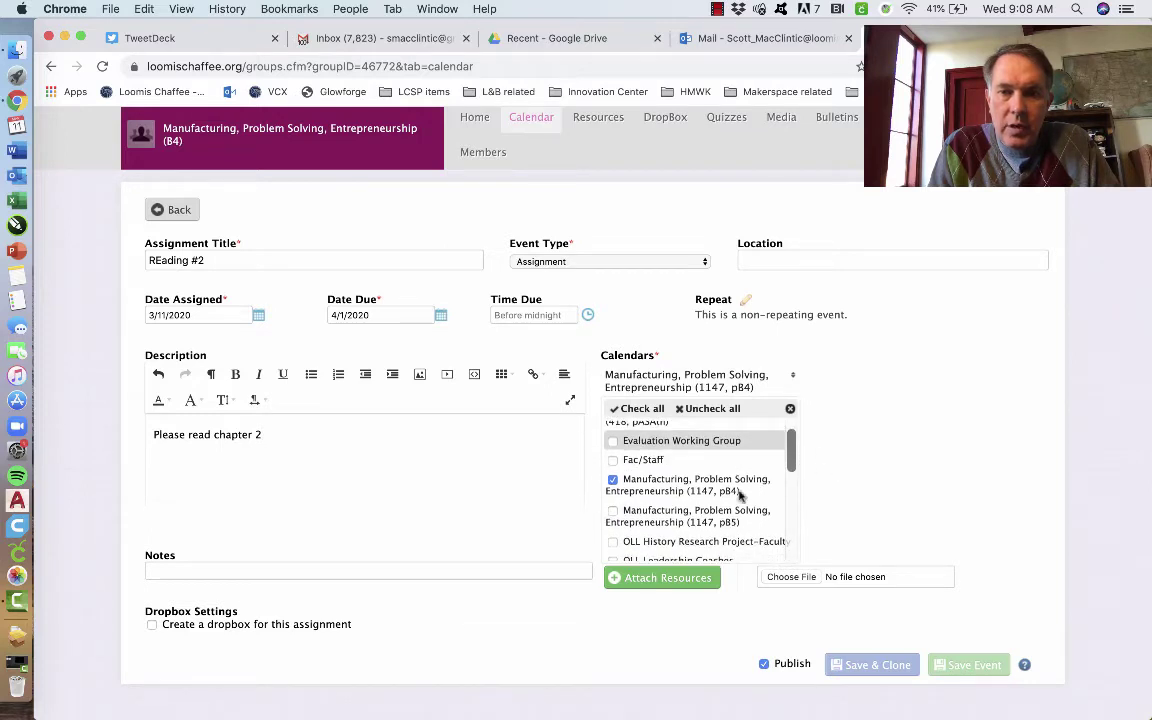
pyautogui.click(614, 512)
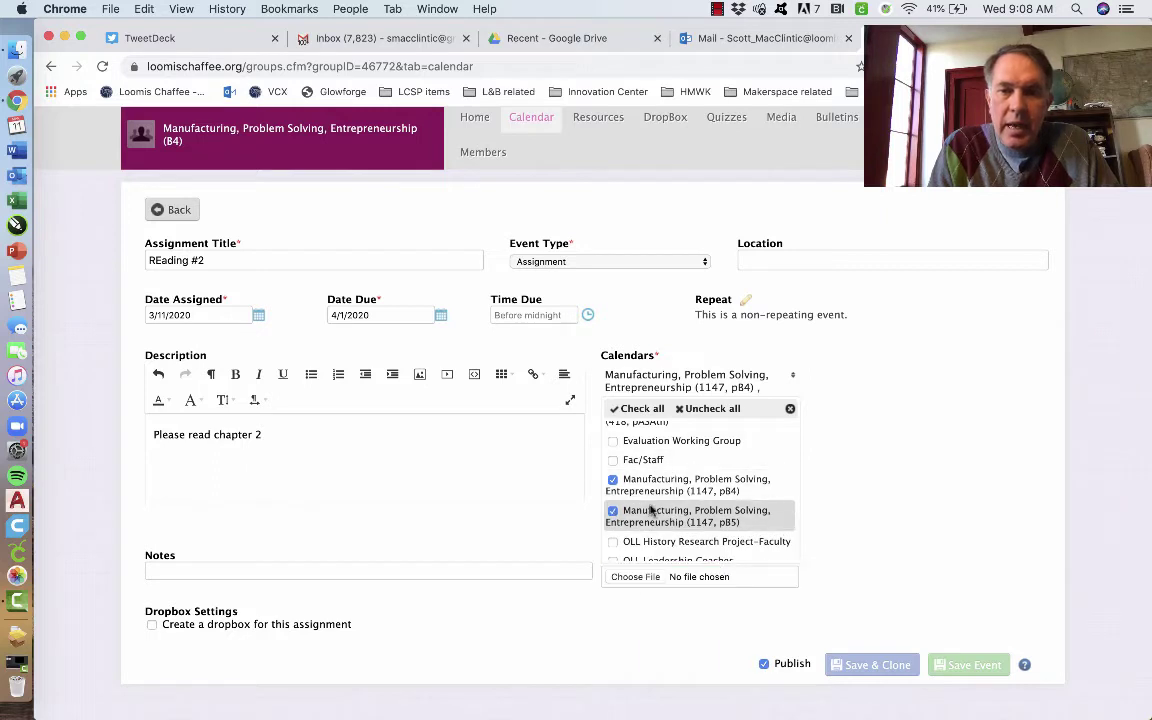
pyautogui.scroll(-2, 843, 470)
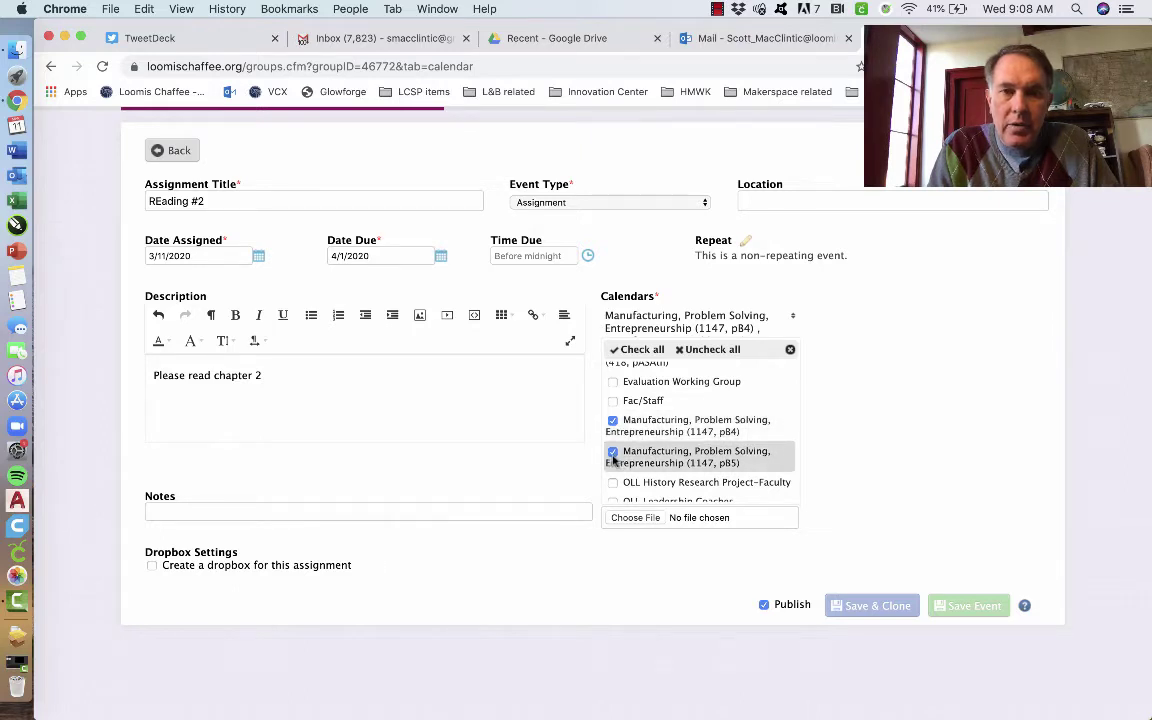
pyautogui.click(860, 434)
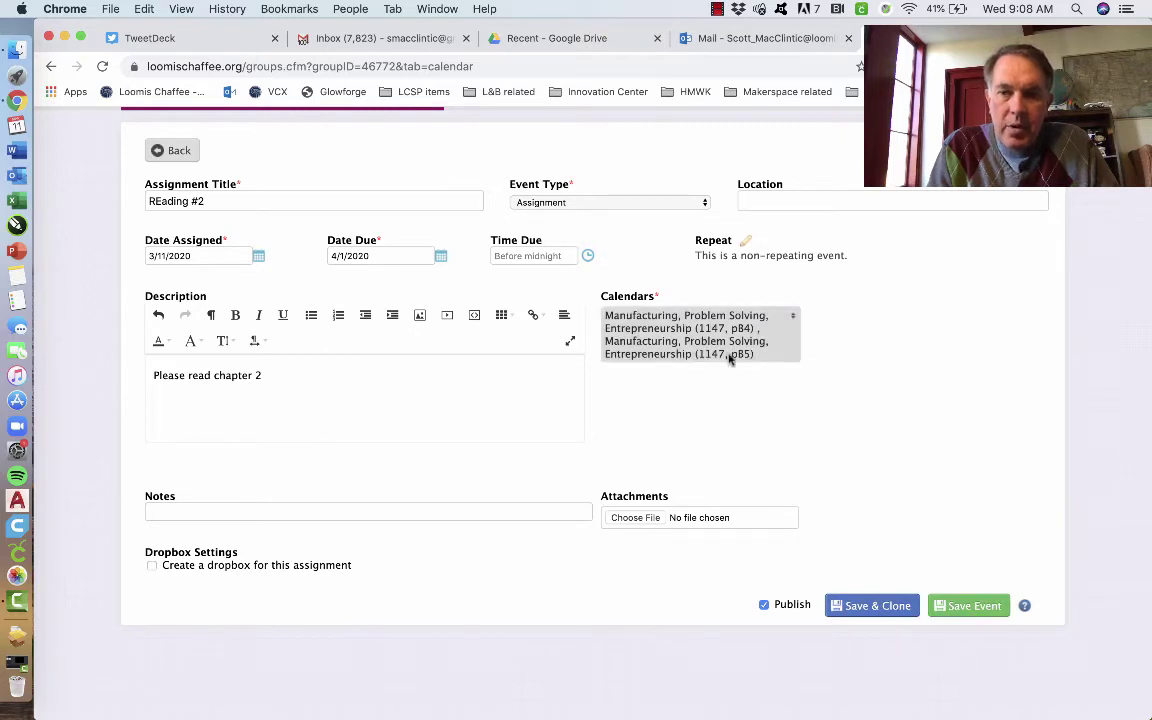
pyautogui.click(970, 606)
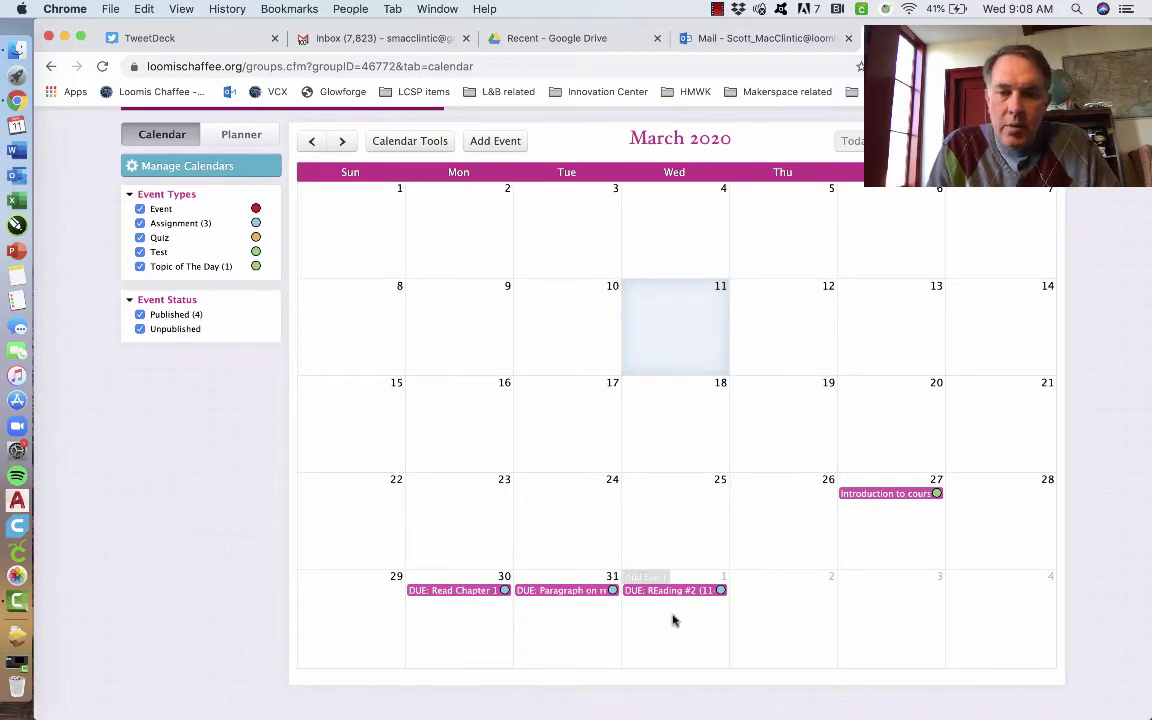
# Step: Open the dashboard calendar and examine the March 2020 assignments of the B4 and B5 sections together
pyautogui.scroll(2, 602, 558)
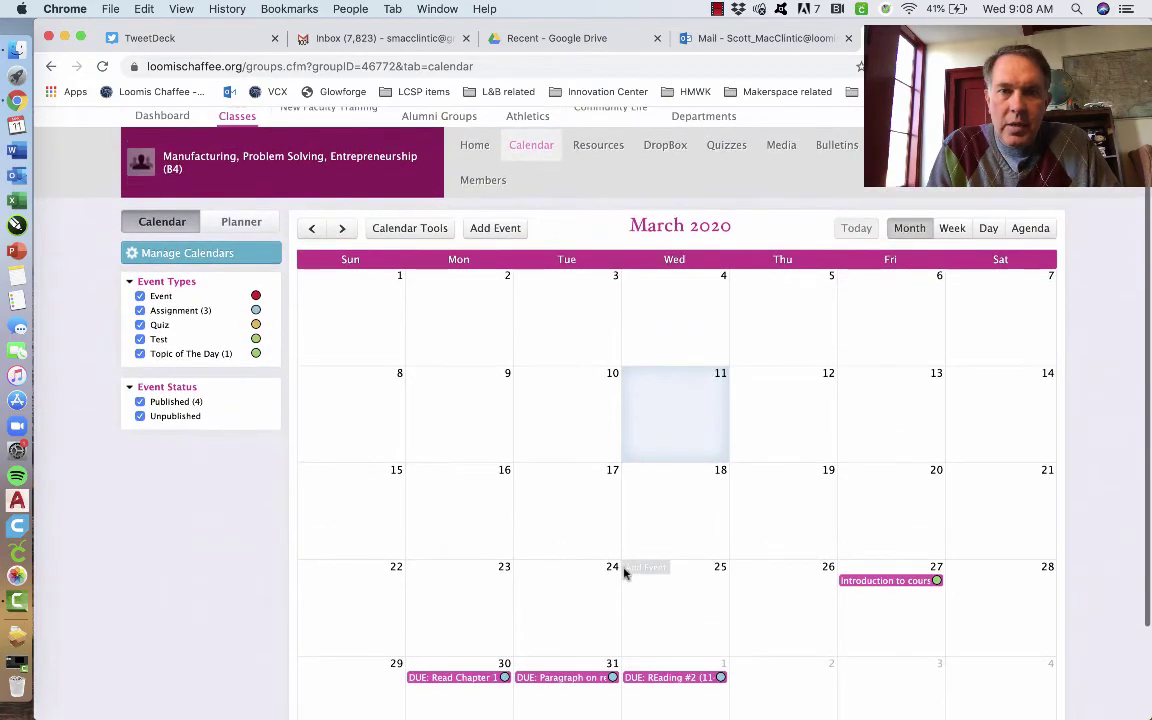
pyautogui.scroll(-1, 697, 692)
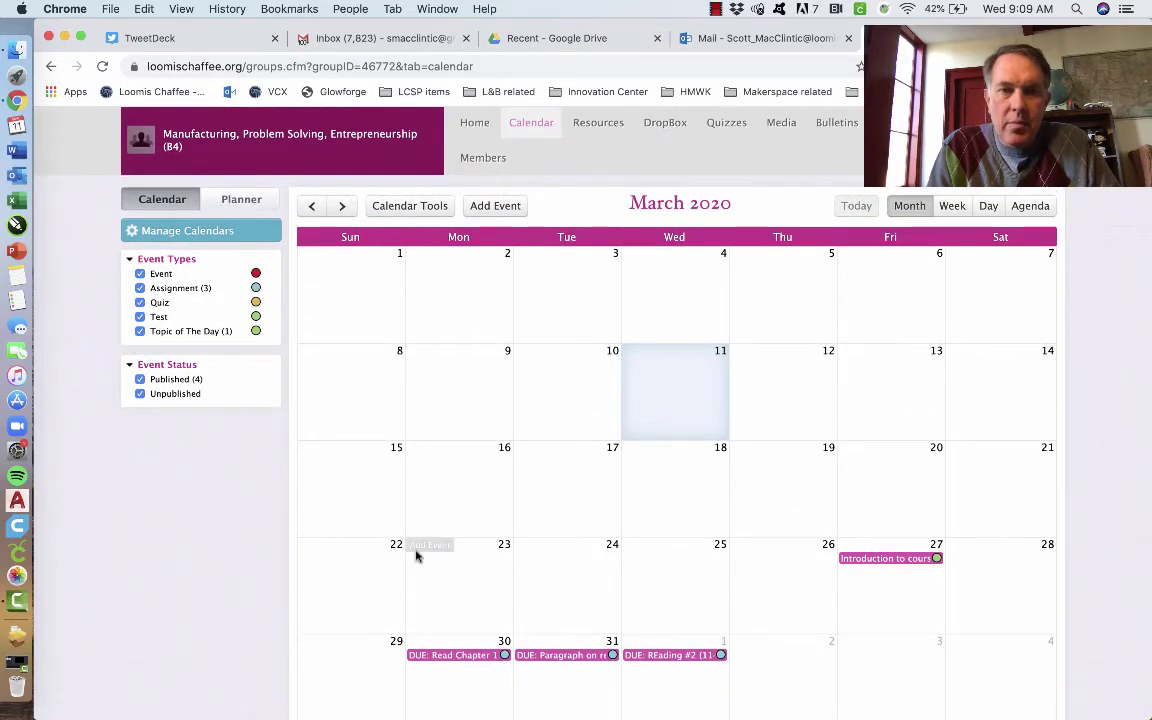
pyautogui.click(206, 238)
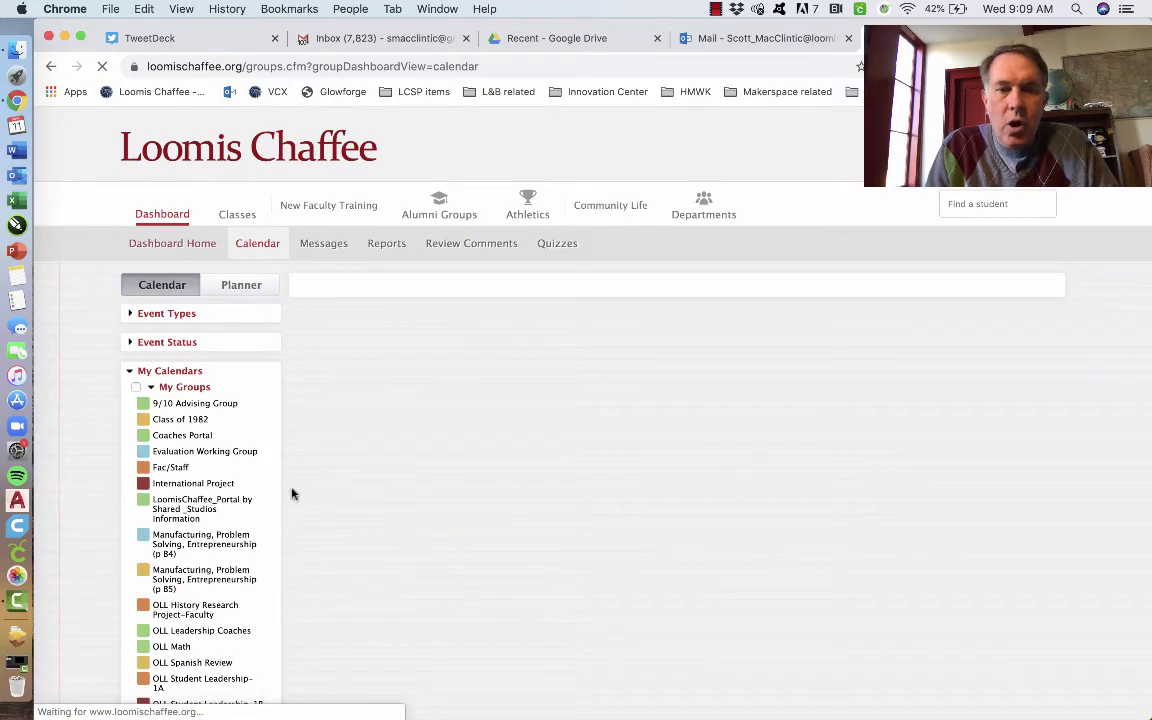
pyautogui.scroll(-1, 265, 493)
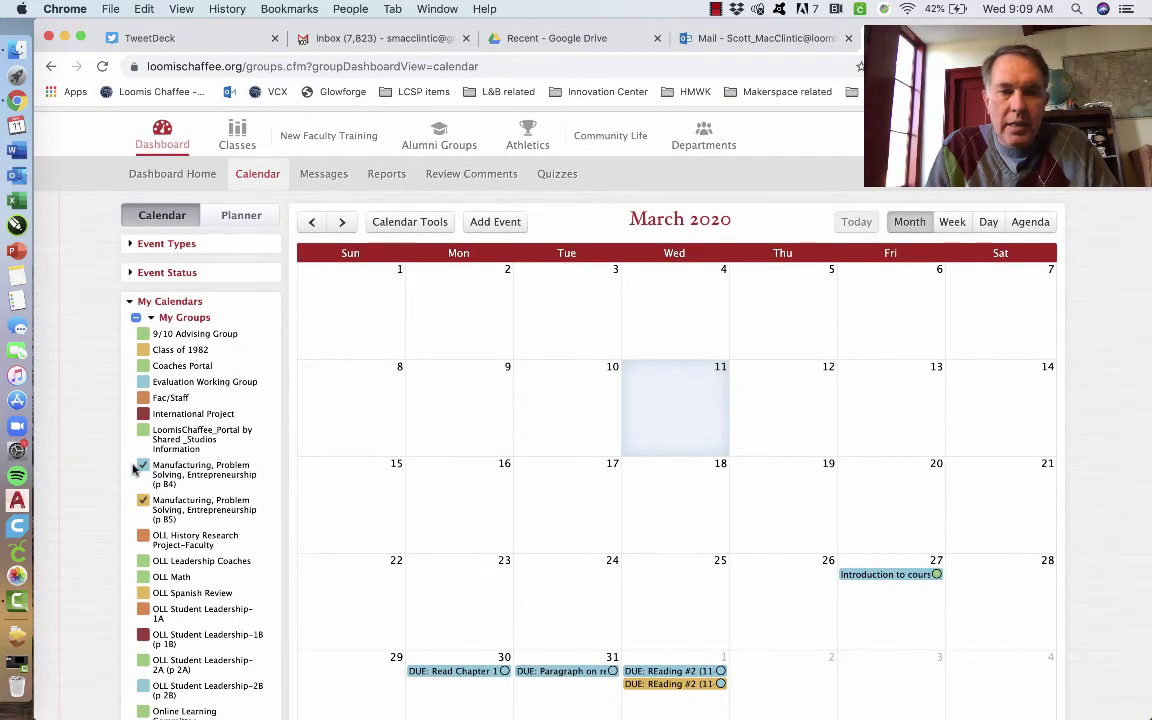
pyautogui.scroll(-2, 570, 503)
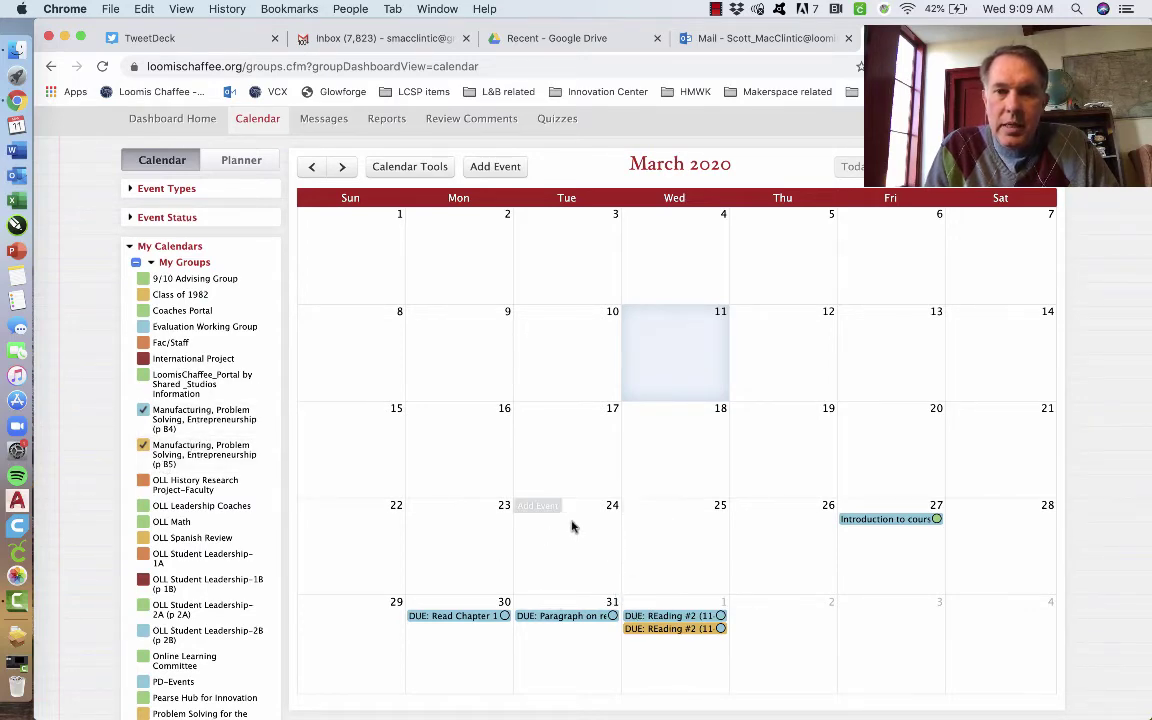
pyautogui.scroll(-1, 570, 527)
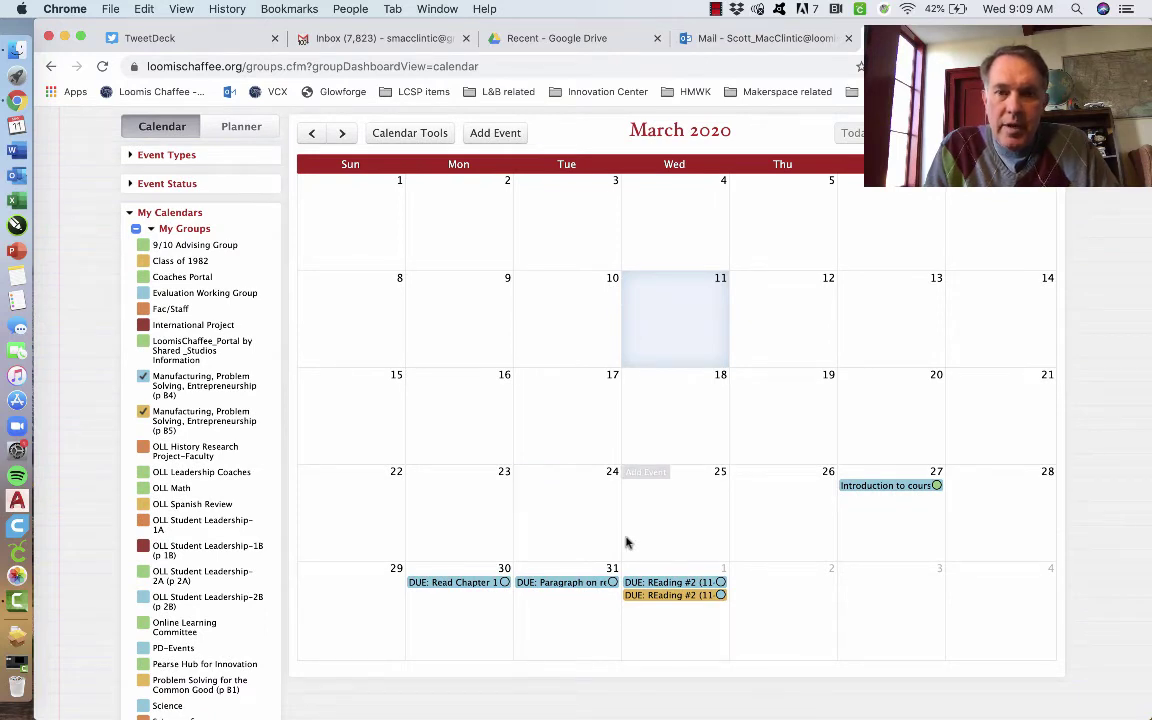
# Step: Move the "REading #2" assignment from April 1 to April 2, 2020, on the dashboard calendar and confirm the update
pyautogui.moveTo(651, 590)
pyautogui.moveTo(651, 590); pyautogui.dragTo(755, 588)
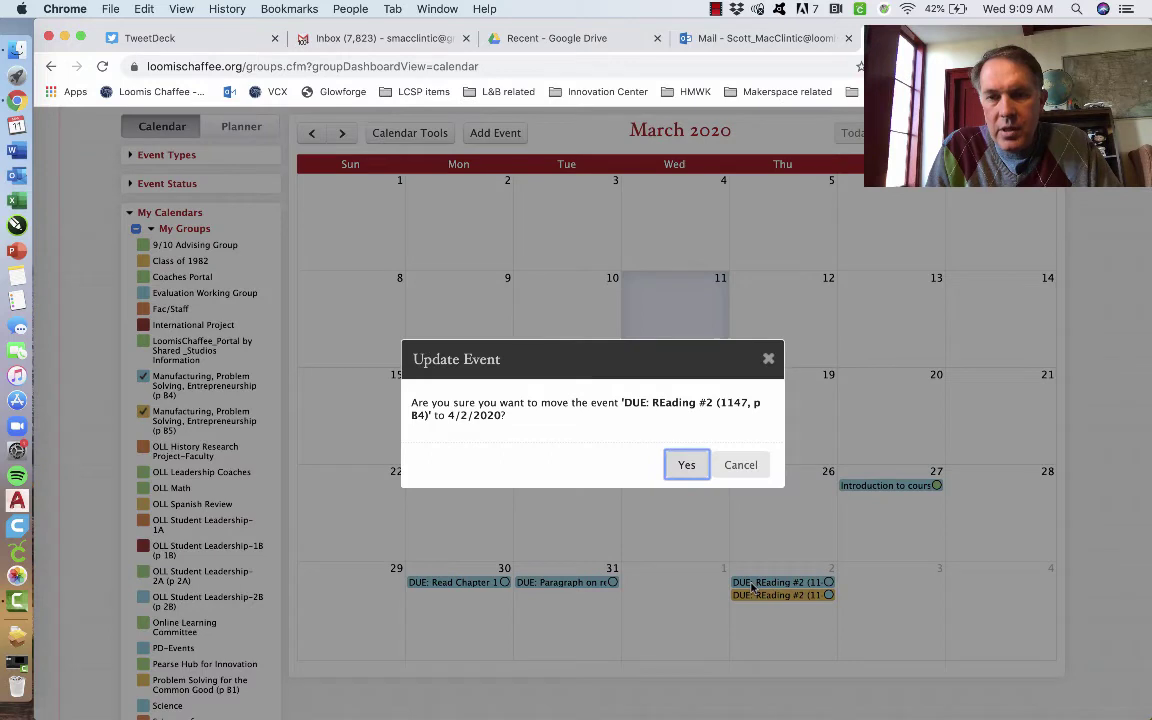
pyautogui.click(686, 464)
pyautogui.moveTo(756, 605)
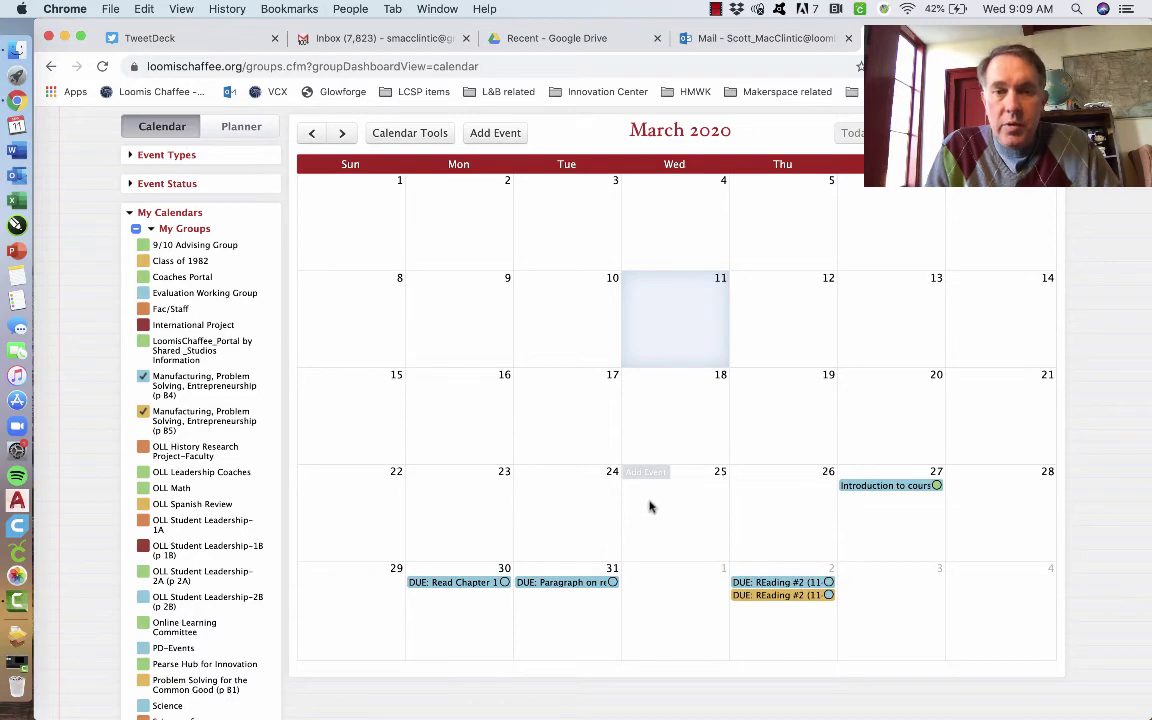
# Step: Open the Manufacturing, Problem Solving, Entrepreneurship (B5) class calendar and check the date of its "REading #2" assignment
pyautogui.scroll(-1, 621, 503)
pyautogui.scroll(5, 620, 503)
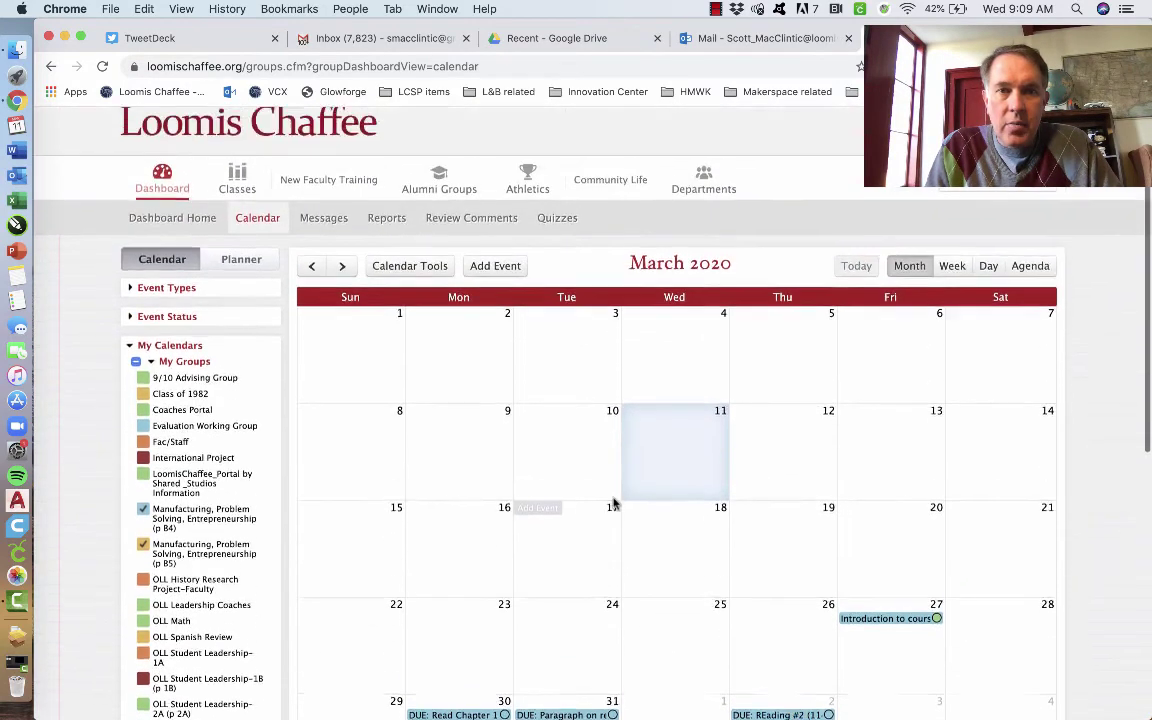
pyautogui.moveTo(240, 201)
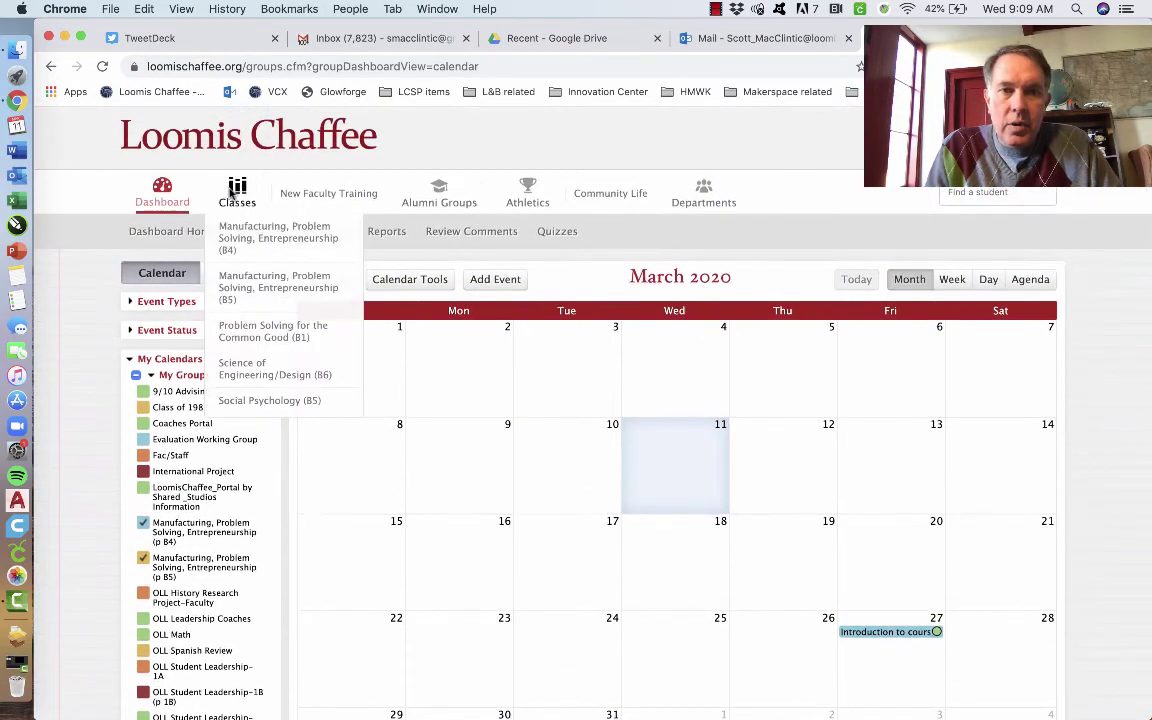
pyautogui.click(256, 285)
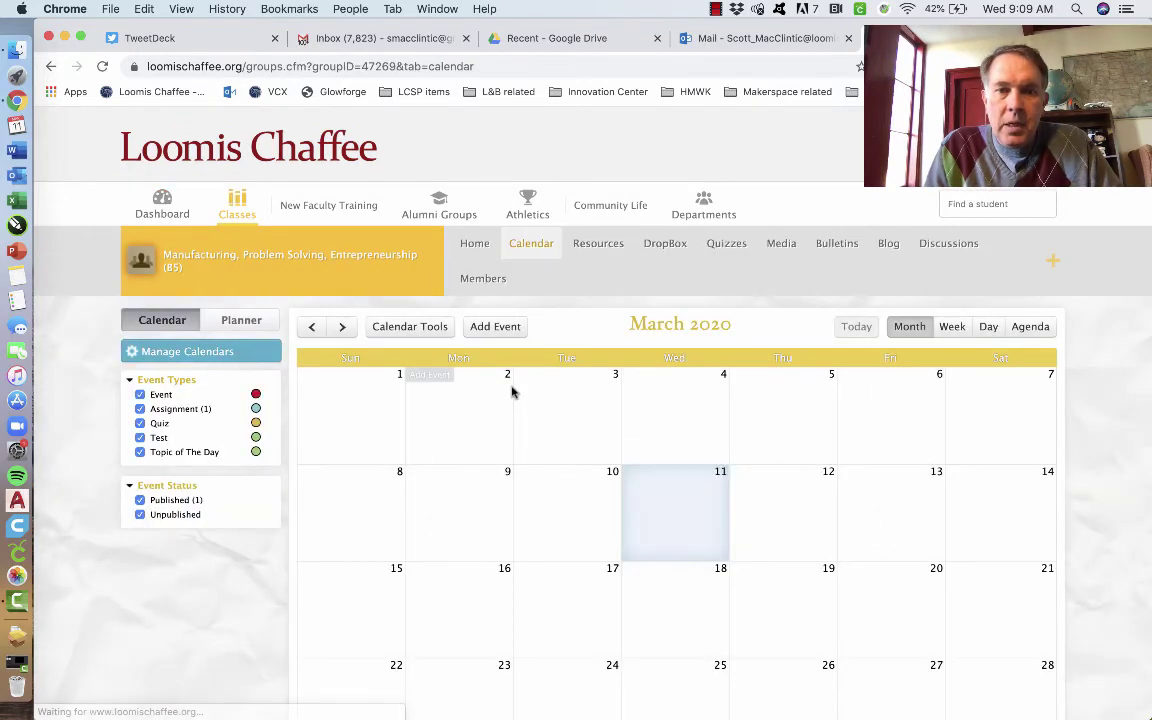
pyautogui.scroll(-4, 690, 390)
pyautogui.scroll(-2, 677, 388)
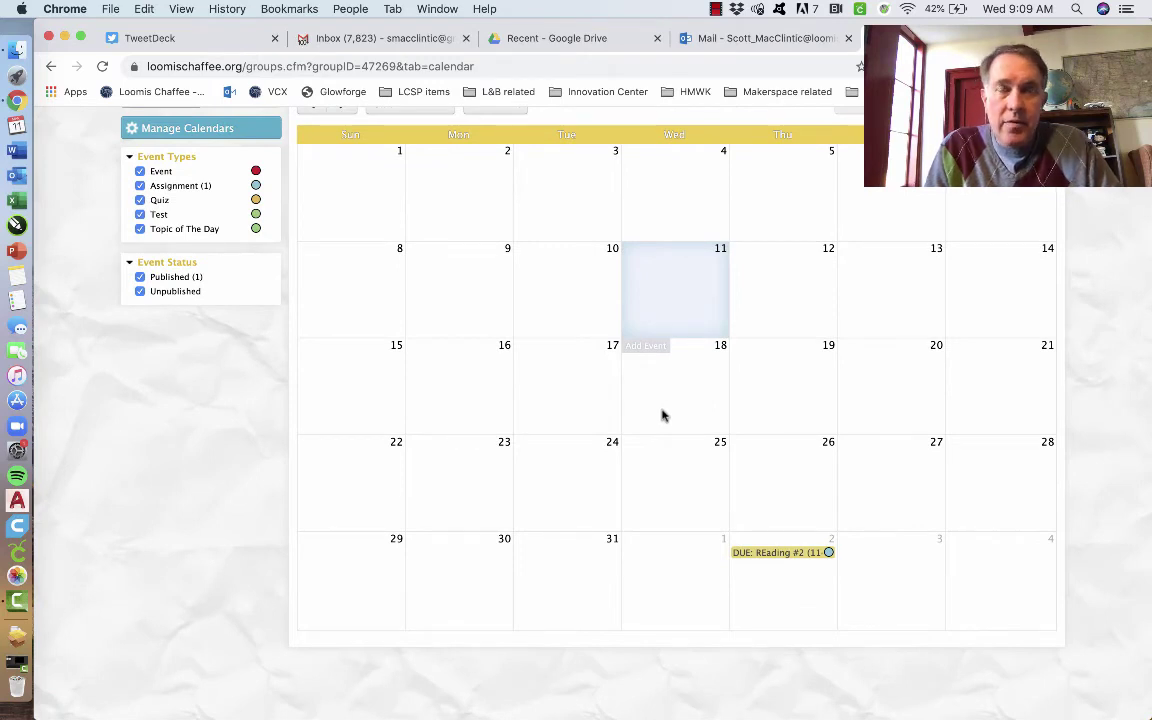
pyautogui.scroll(1, 662, 420)
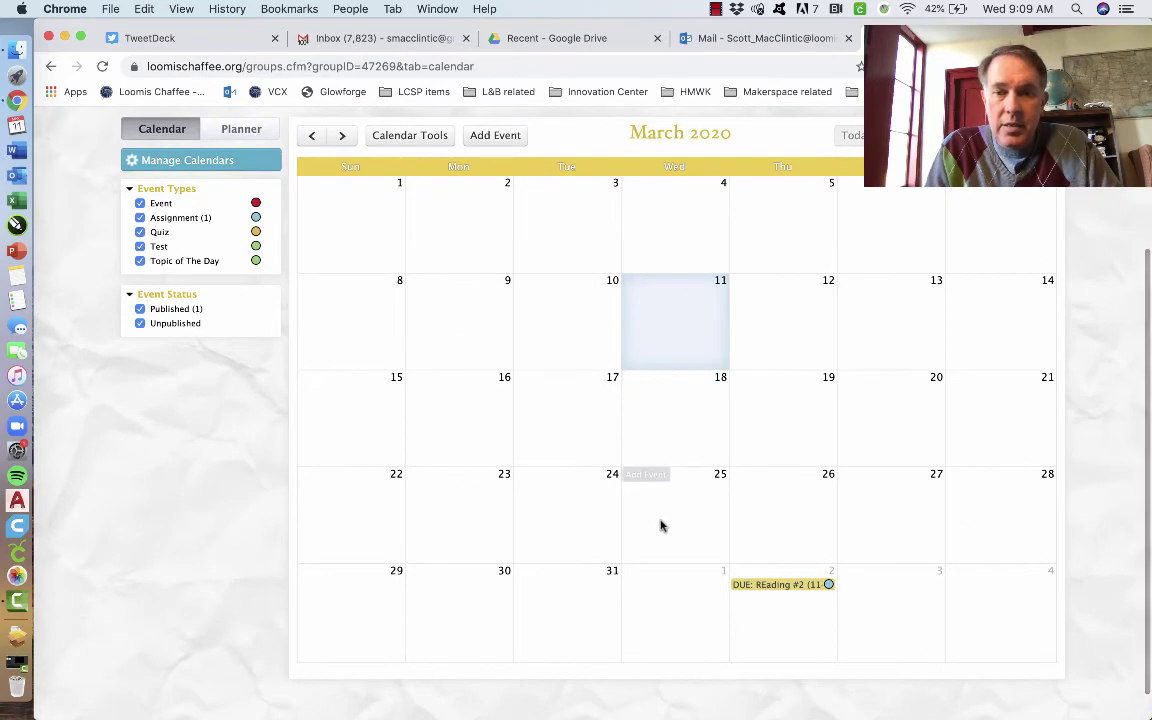
# Step: Start a new assignment due March 31, 2020, on the B5 class calendar with the full options and title it "News Circle item"
pyautogui.click(563, 610)
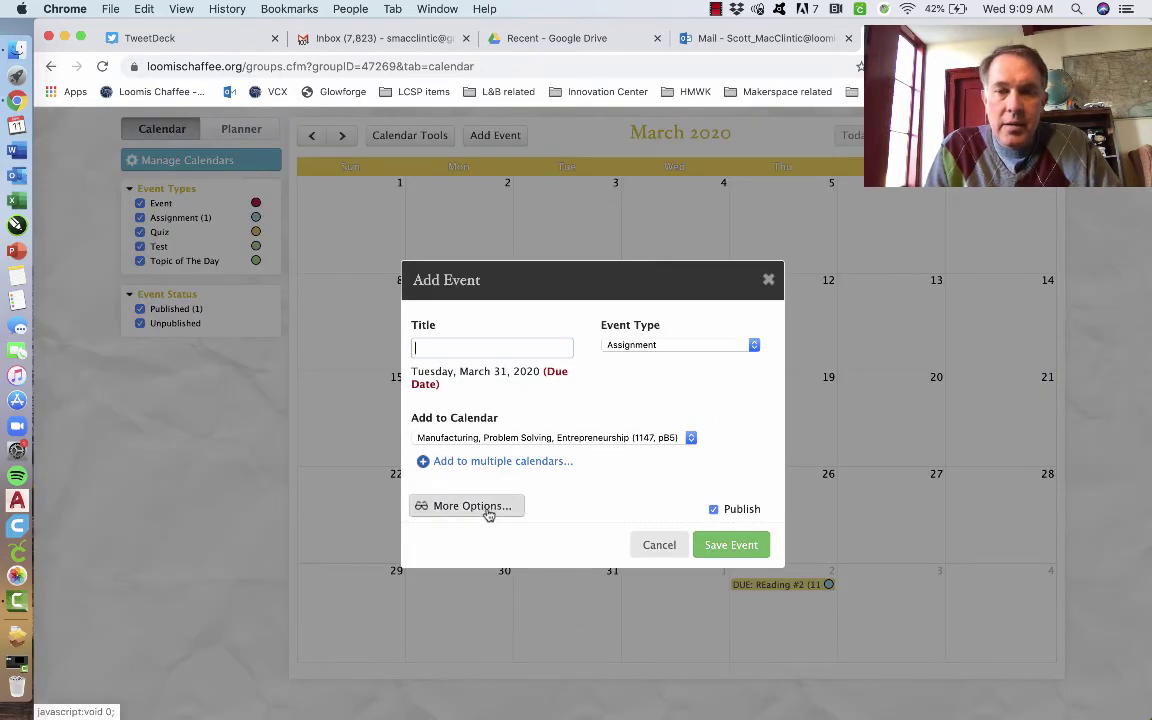
pyautogui.click(452, 505)
pyautogui.click(320, 195)
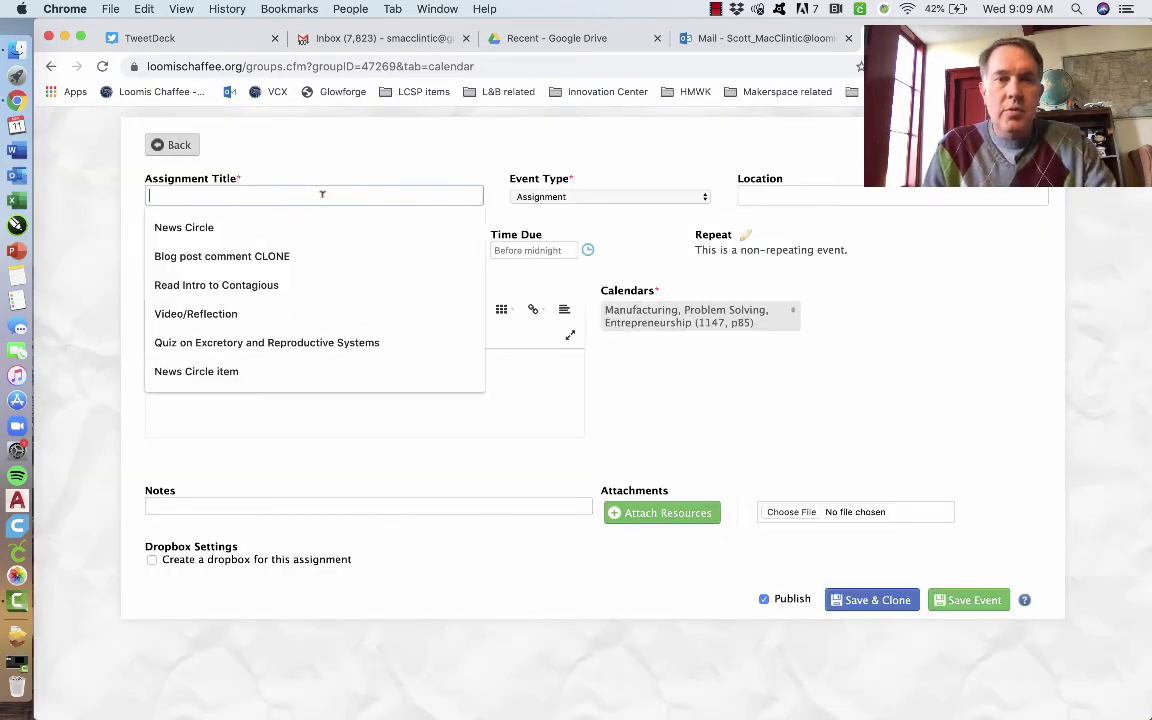
pyautogui.write('N')
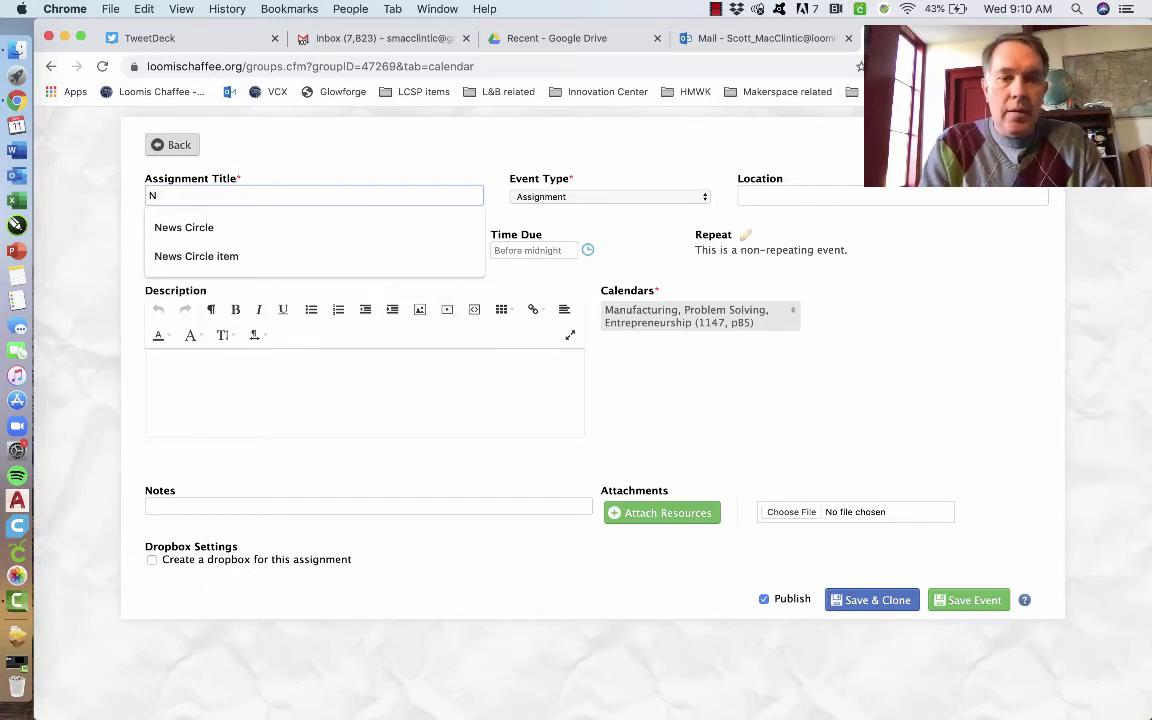
pyautogui.write('ews Circle ')
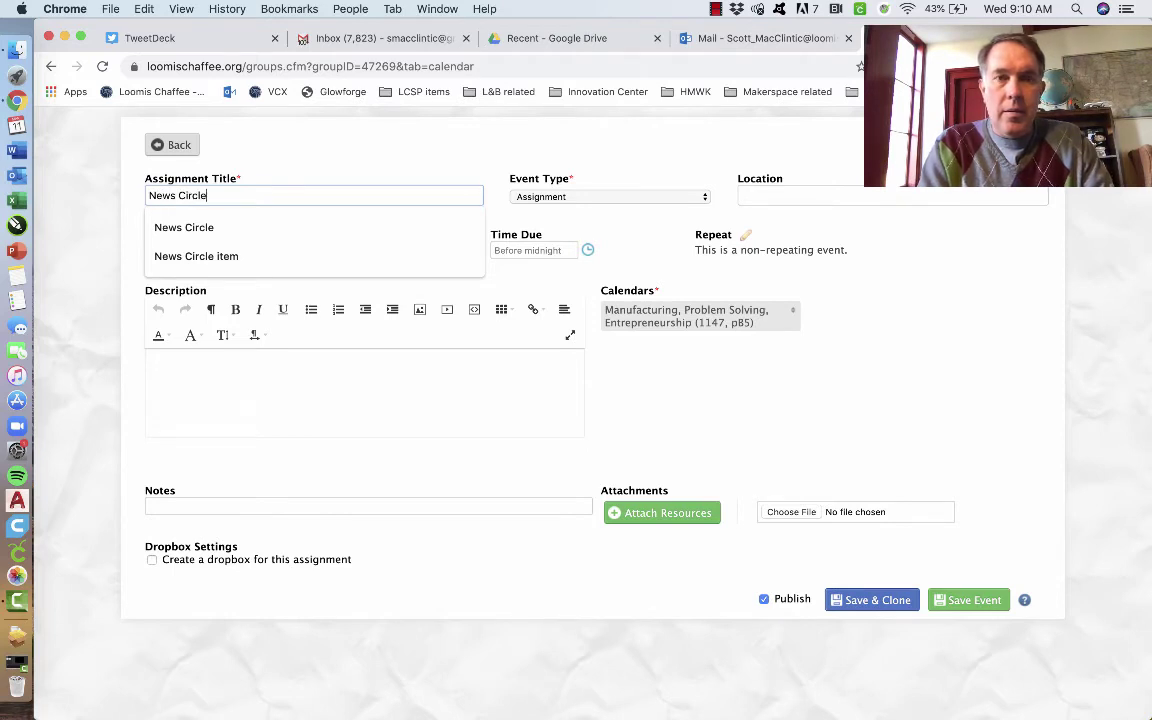
pyautogui.write('item')
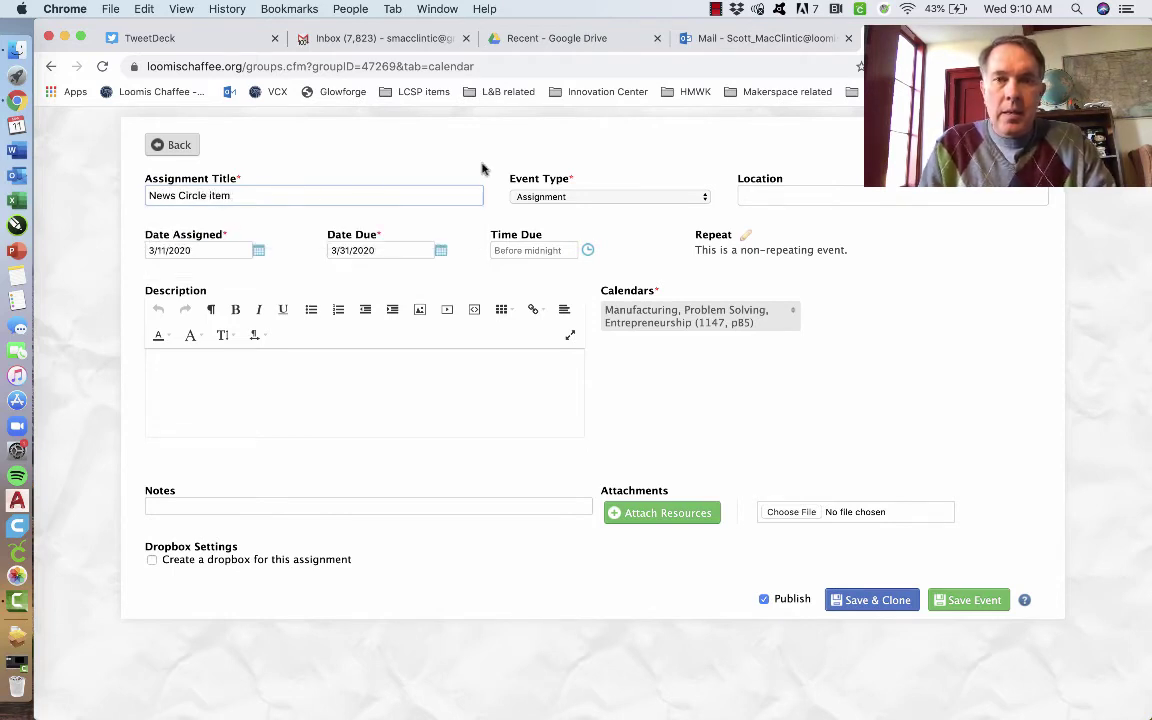
# Step: Enter the description "please bring a news item to share" and save the assignment while creating a clone of it
pyautogui.click(352, 387)
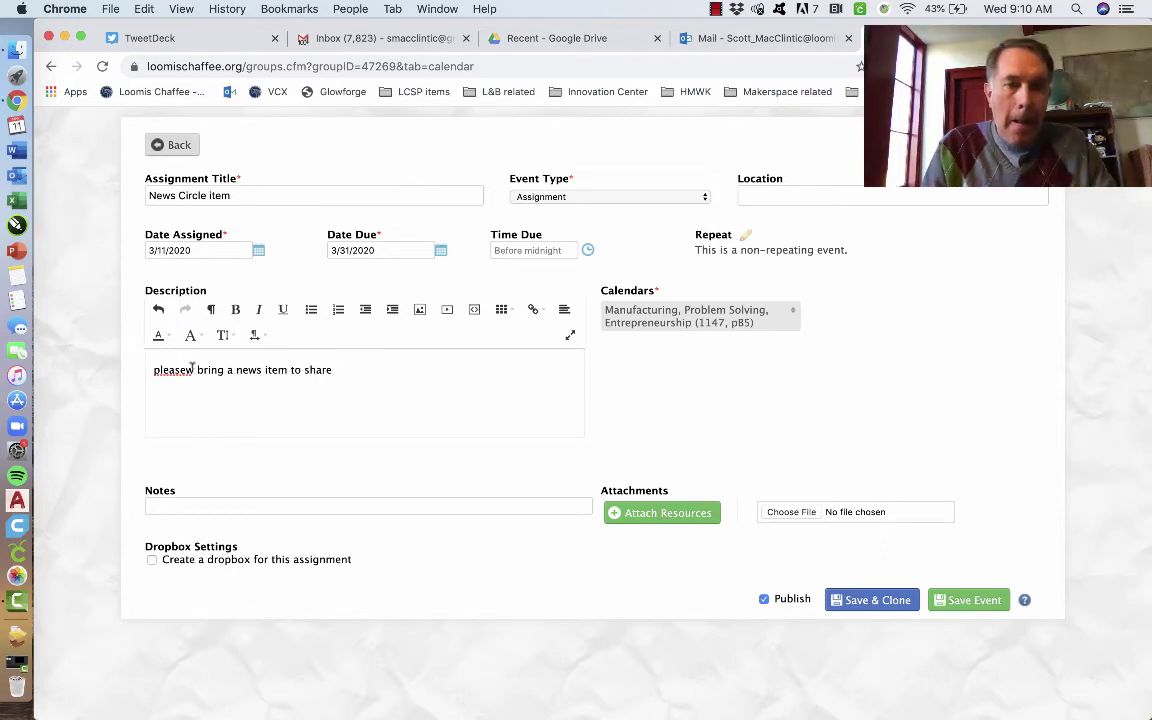
pyautogui.press('BackSpace')
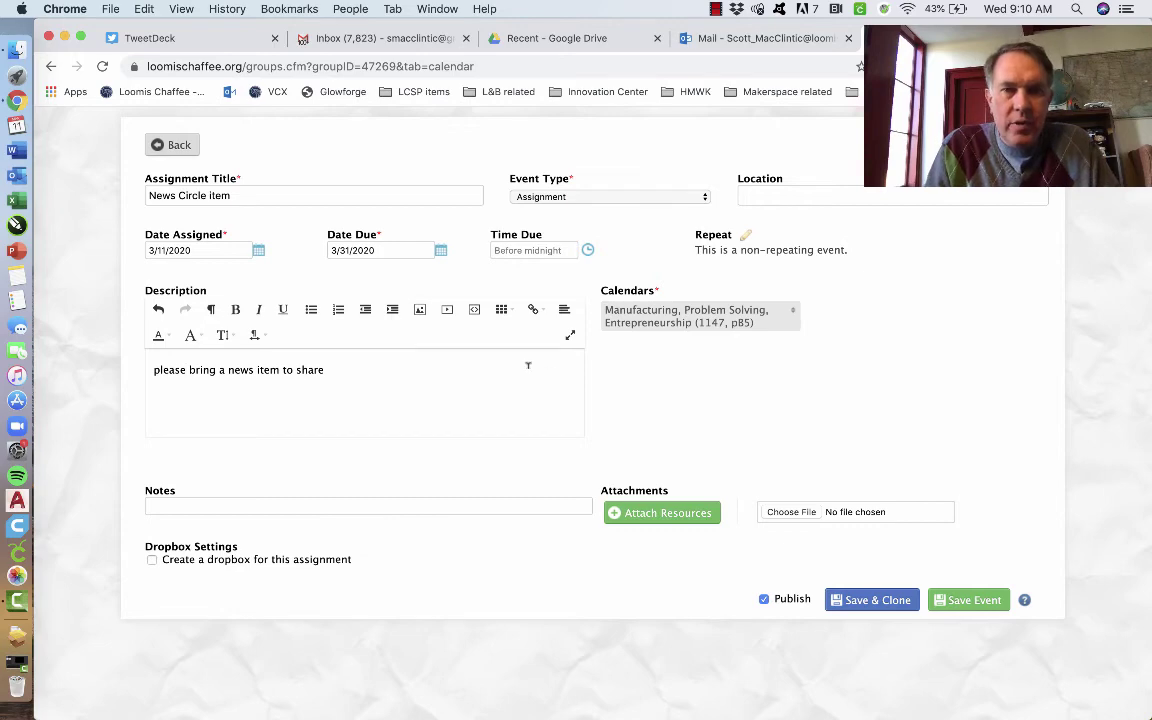
pyautogui.scroll(5, 530, 370)
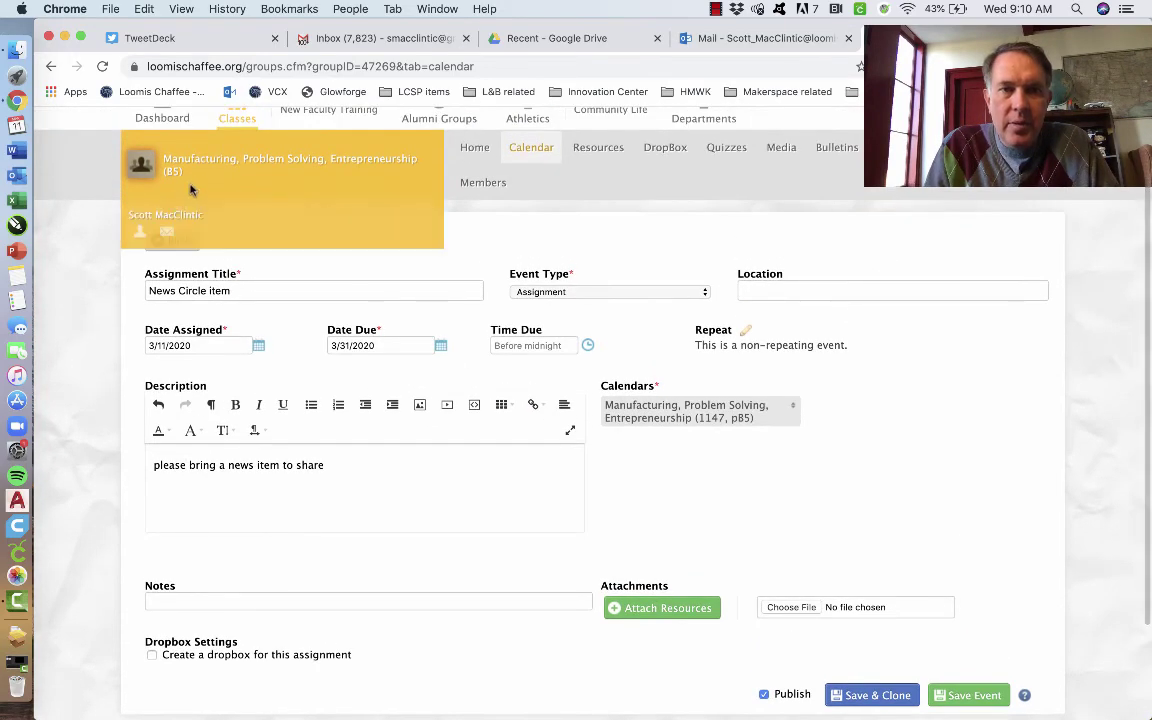
pyautogui.scroll(-3, 561, 466)
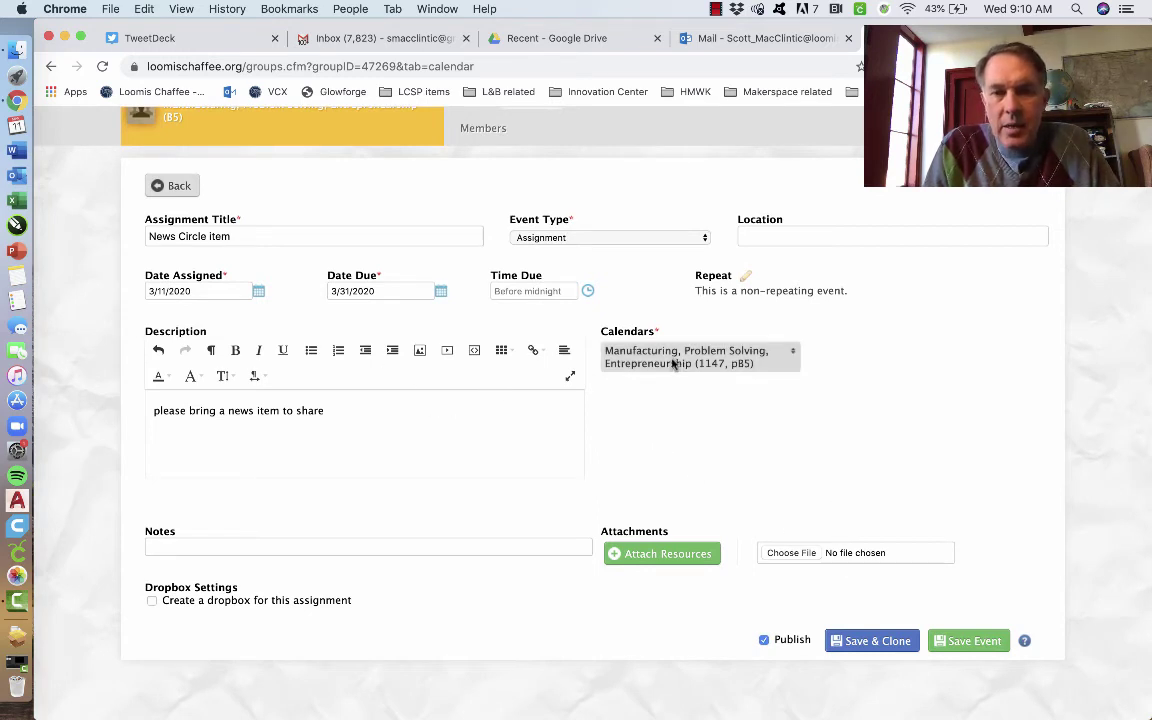
pyautogui.click(900, 640)
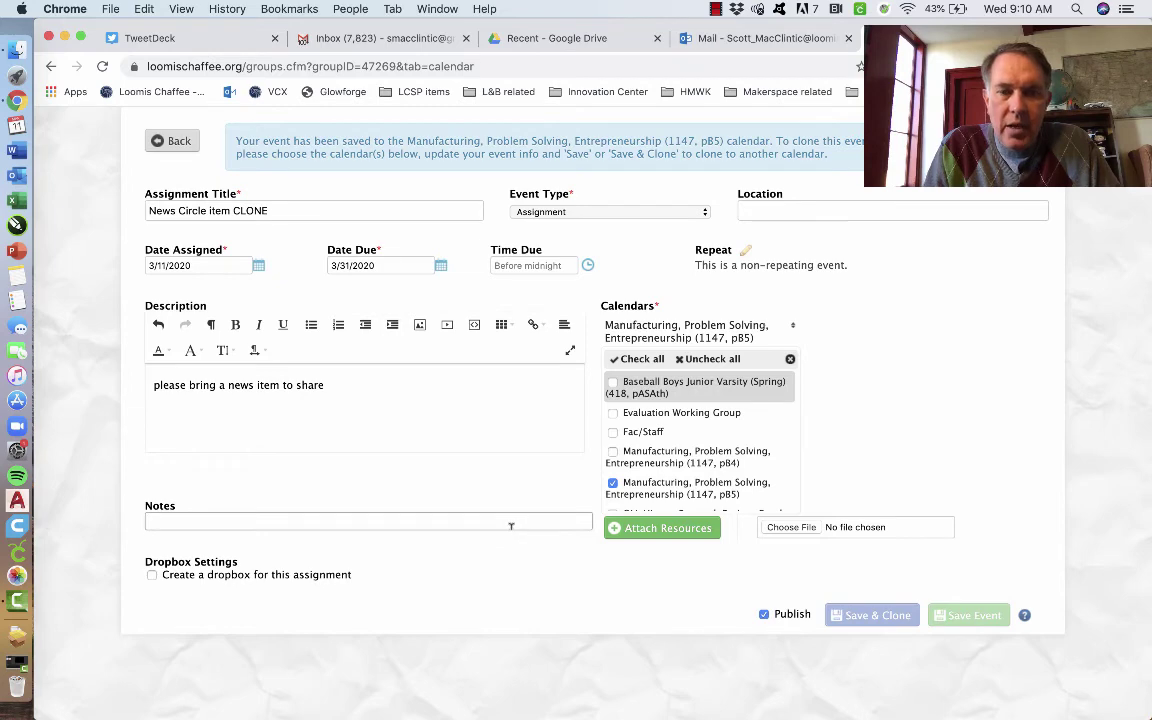
# Step: Remove "CLONE" from the cloned assignment's title so that it reads "News Circle item"
pyautogui.scroll(2, 511, 525)
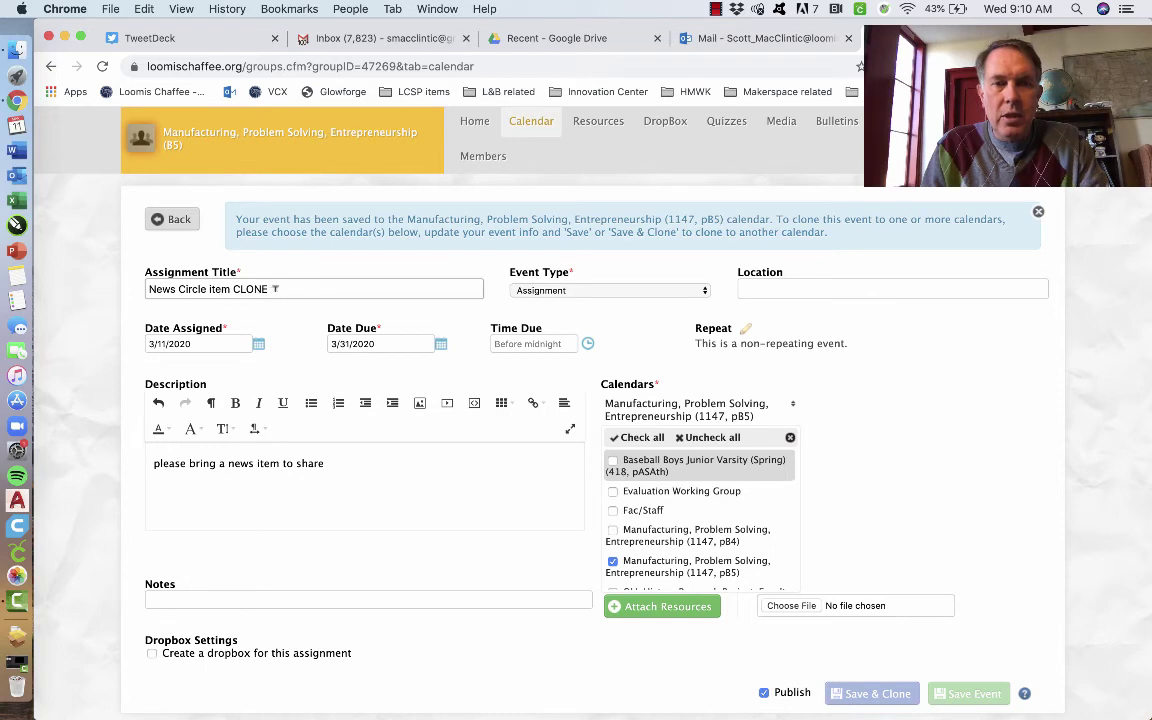
pyautogui.click(274, 289)
pyautogui.press('BackSpace')
pyautogui.press('BackSpace')
pyautogui.press('BackSpace')
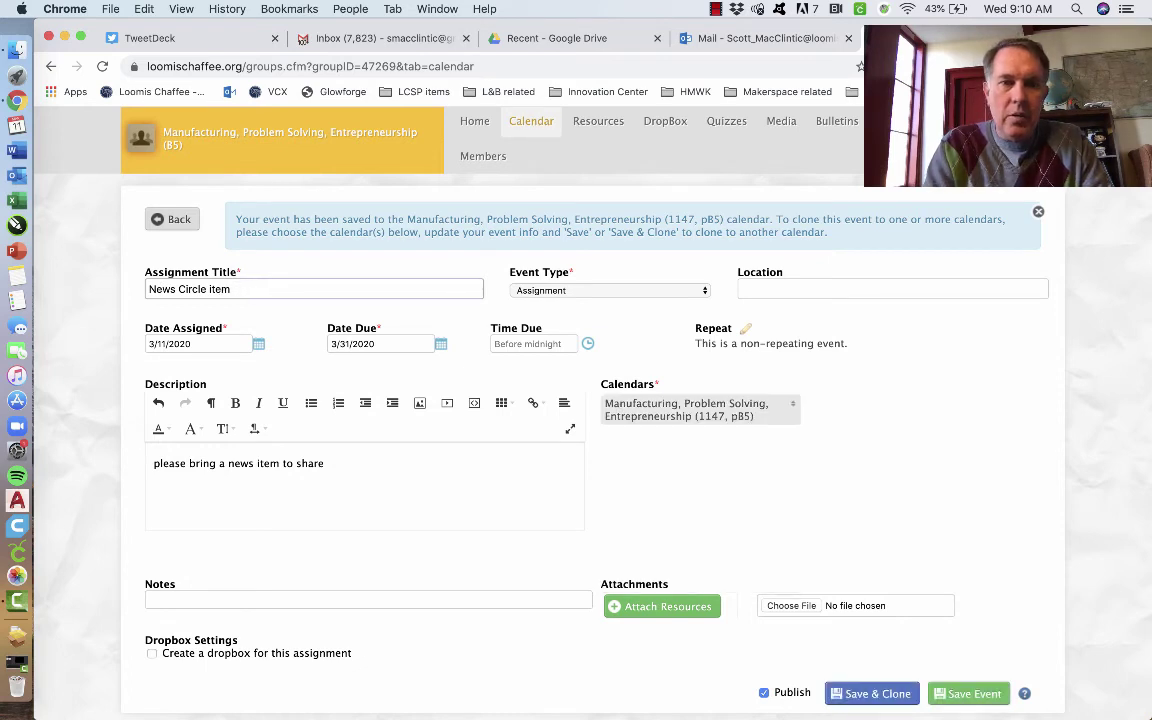
# Step: Assign the clone to the Manufacturing, Problem Solving, Entrepreneurship (1147, pB4) calendar instead of pB5 and save the event
pyautogui.click(771, 414)
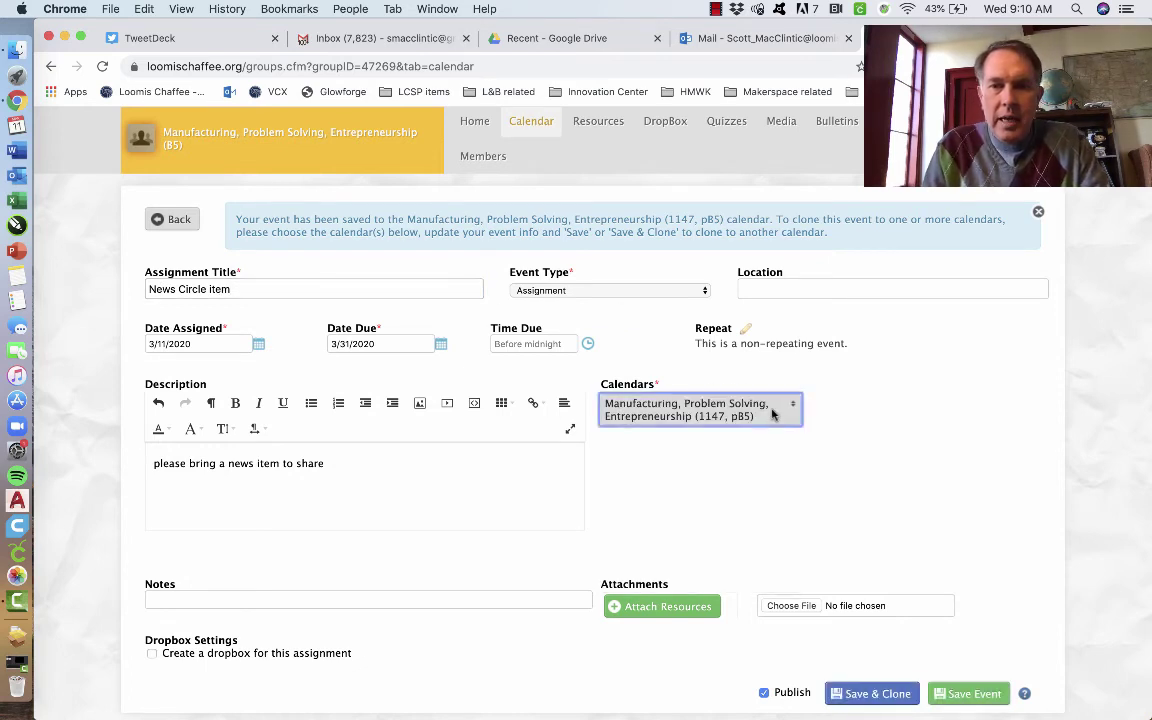
pyautogui.scroll(-2, 737, 527)
pyautogui.scroll(-1, 737, 527)
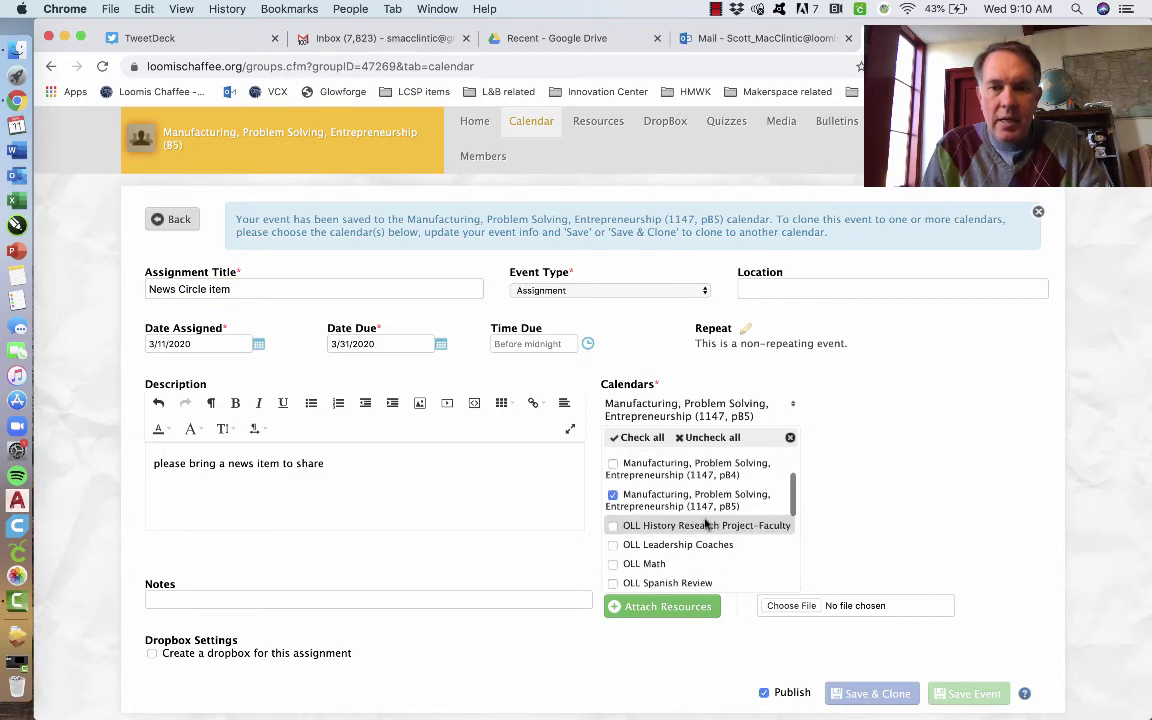
pyautogui.click(611, 465)
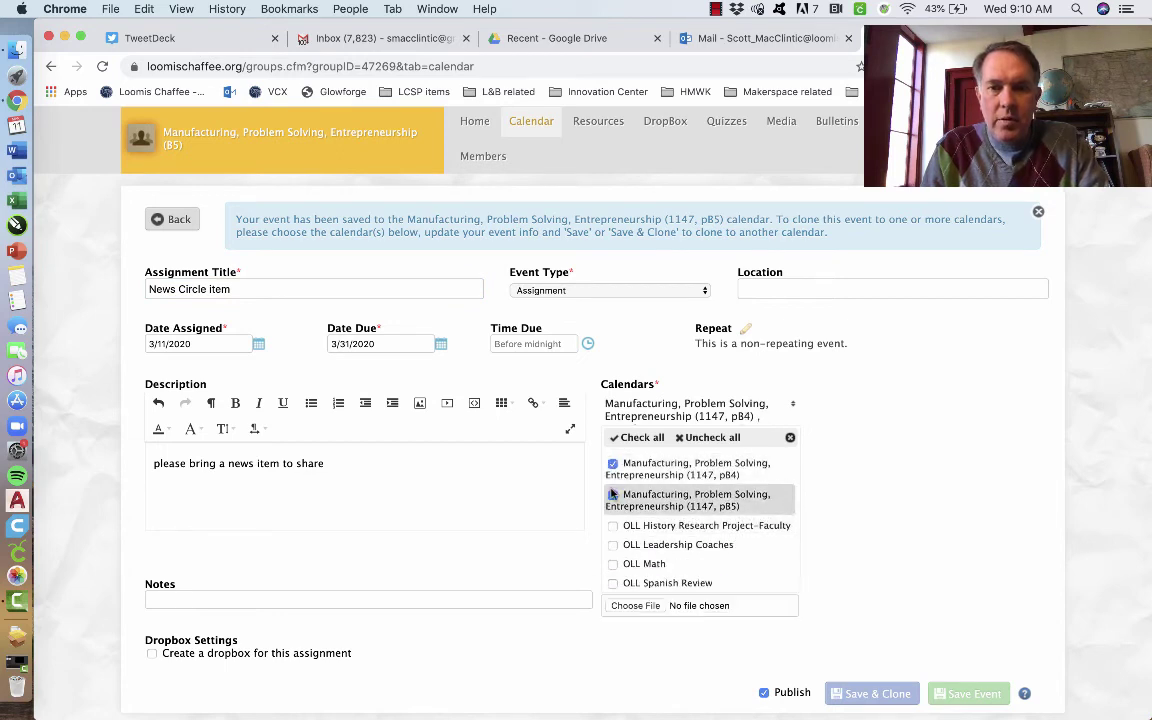
pyautogui.click(613, 496)
pyautogui.scroll(-1, 903, 427)
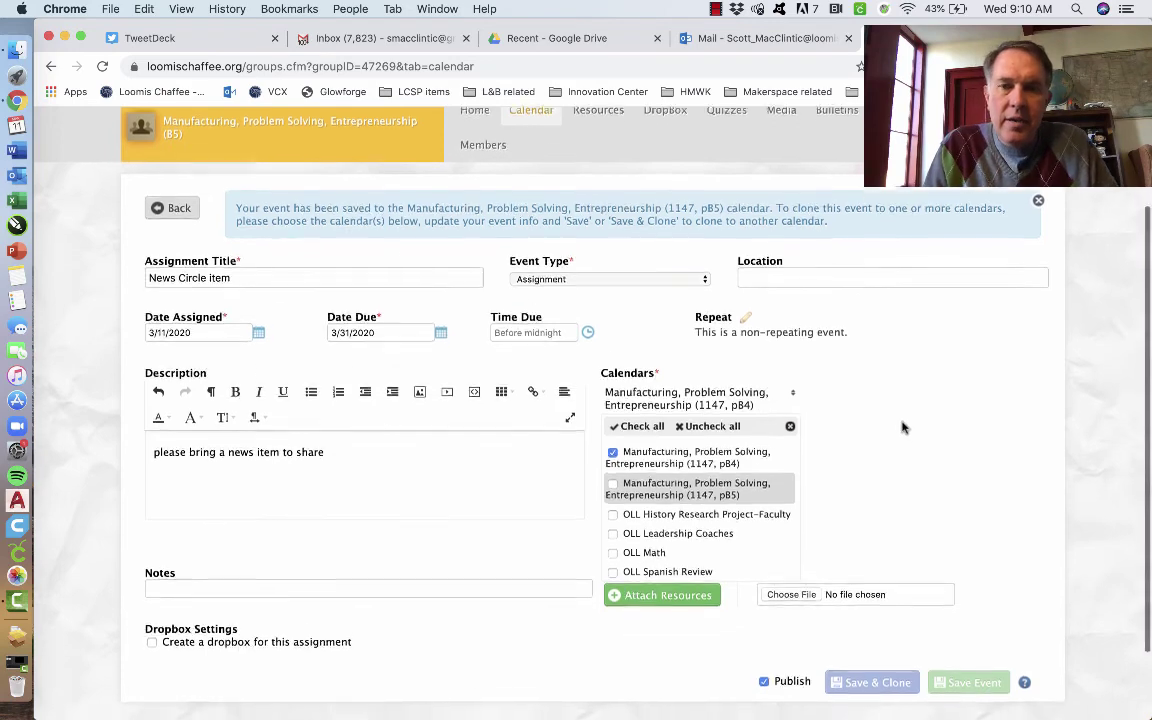
pyautogui.click(903, 427)
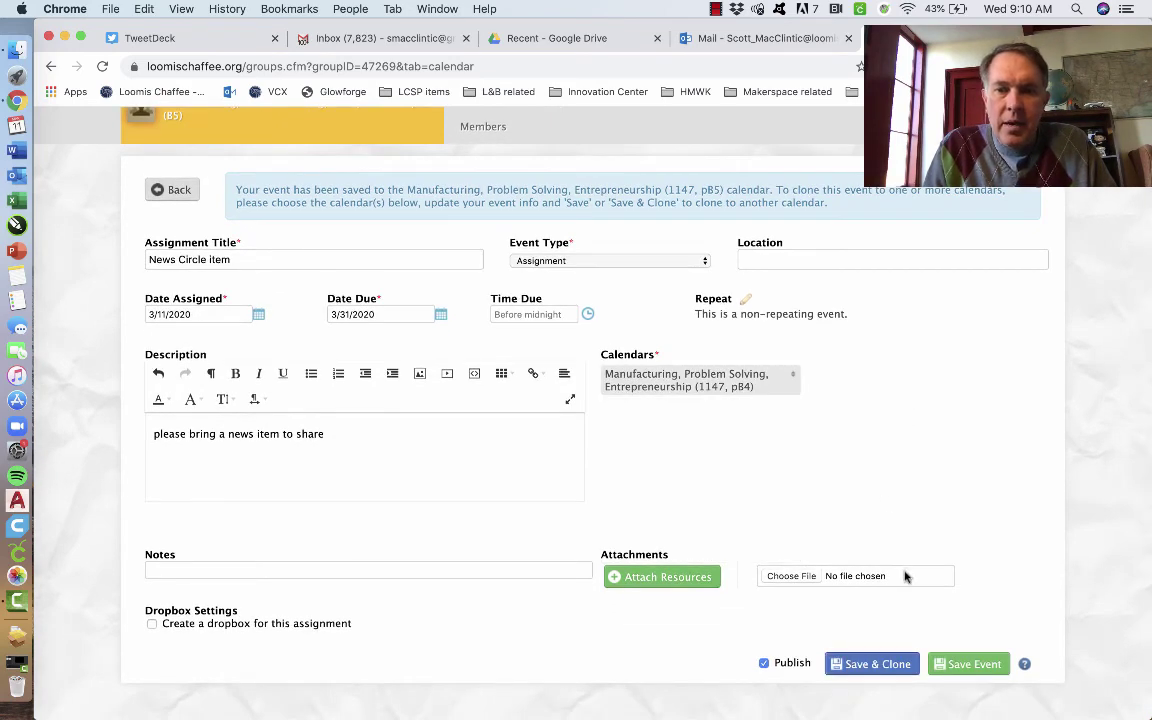
pyautogui.click(970, 665)
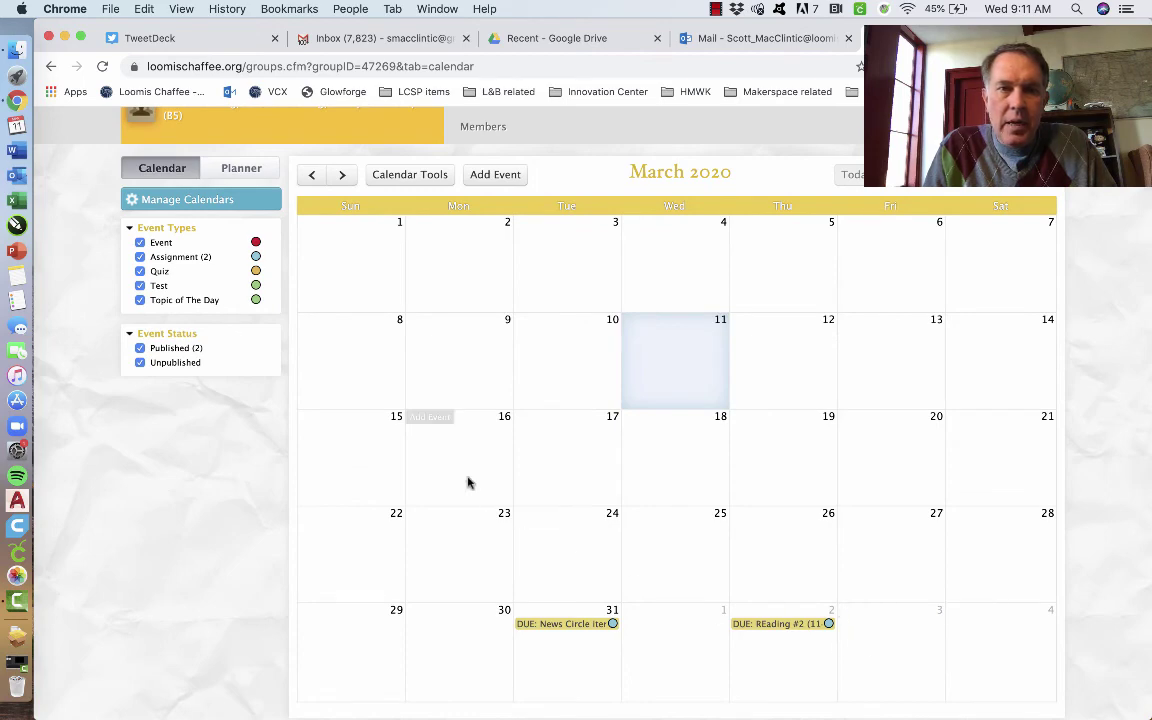
# Step: Open the dashboard calendar and move the B4 "News Circle item" assignment from March 31 to April 1, 2020, confirming the update
pyautogui.click(210, 203)
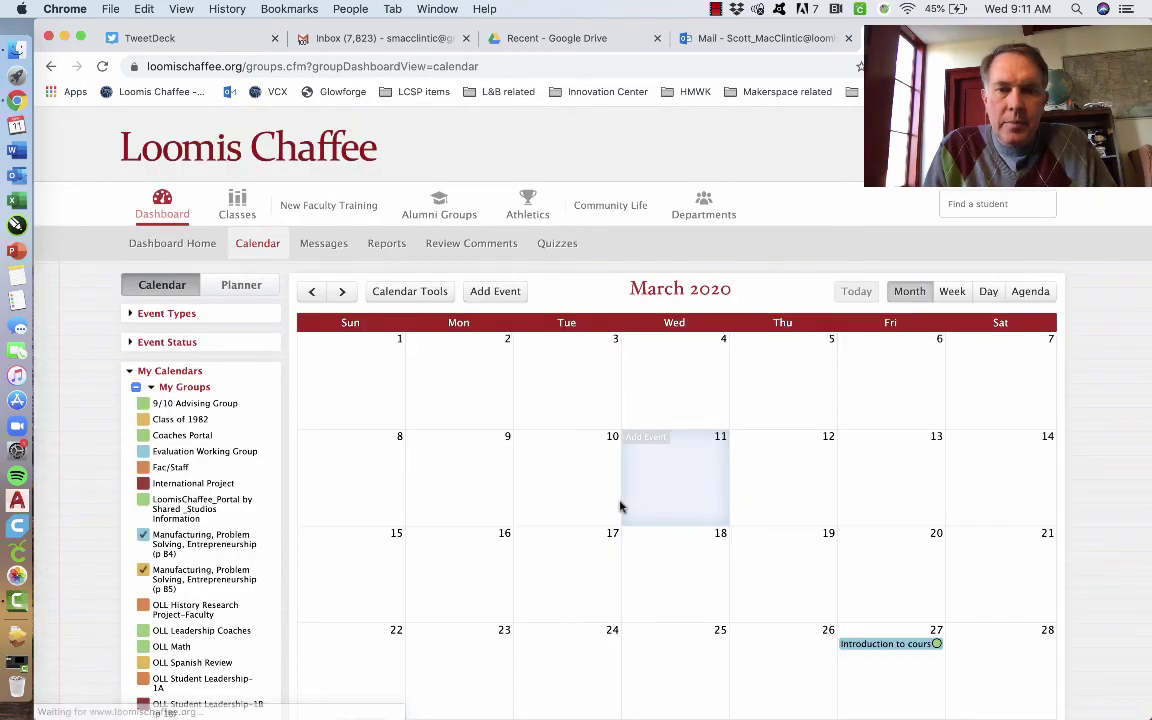
pyautogui.scroll(-5, 615, 507)
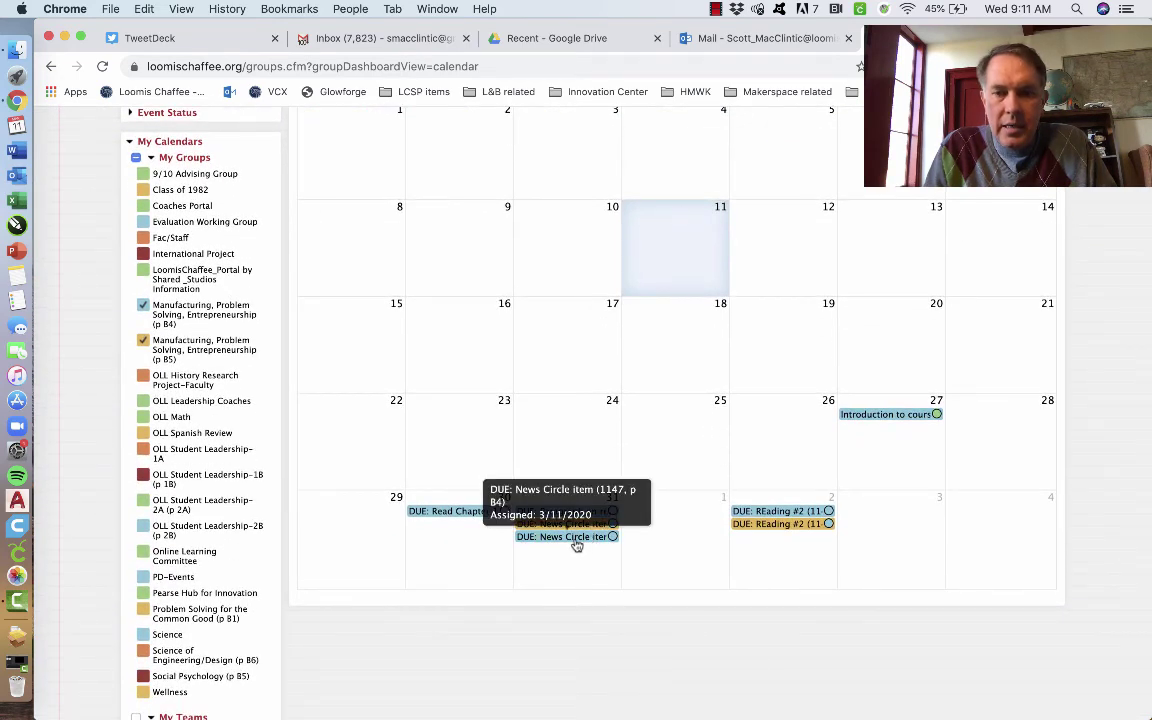
pyautogui.moveTo(581, 537); pyautogui.dragTo(684, 540)
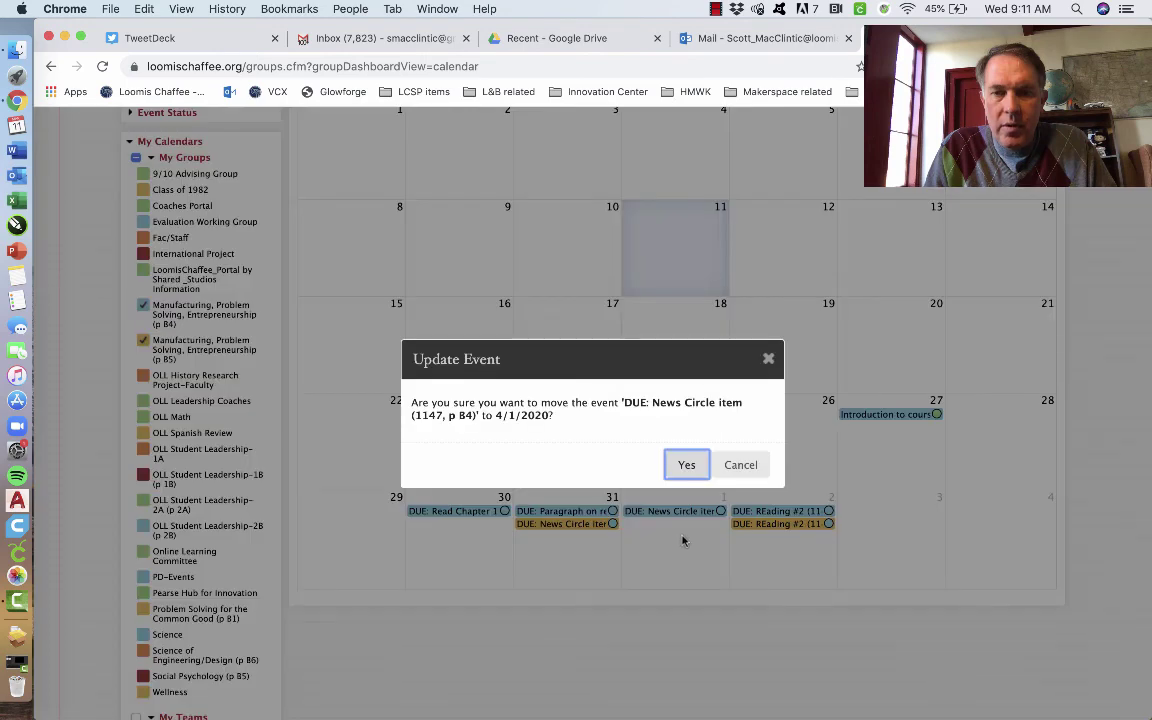
pyautogui.click(683, 466)
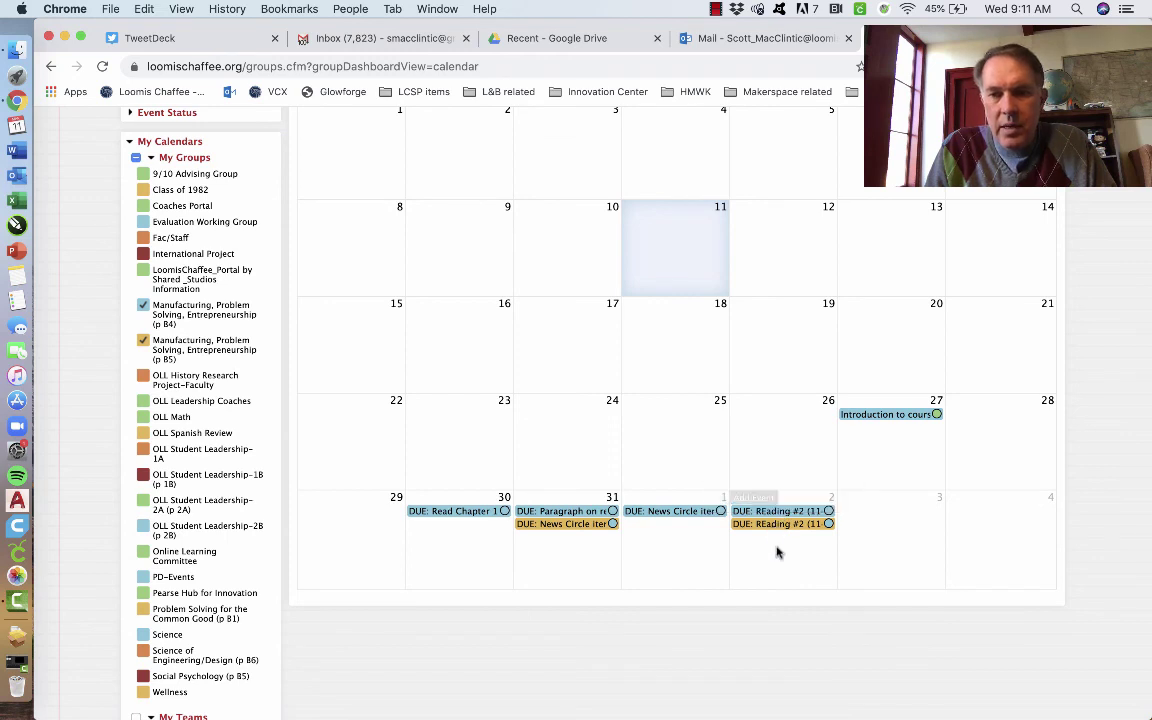
# Step: Move the shared "REading #2" assignment to April 3 and the B5 "News Circle item" to March 30, 2020, confirming both updates
pyautogui.moveTo(788, 530); pyautogui.dragTo(885, 537)
pyautogui.click(697, 476)
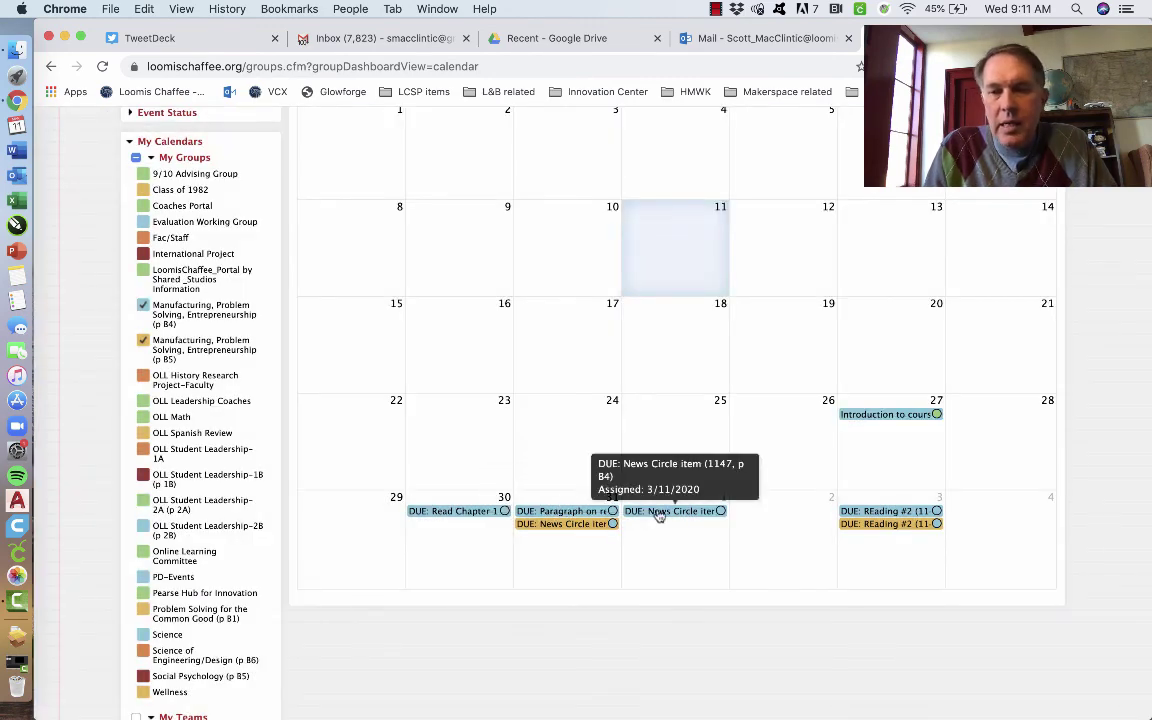
pyautogui.moveTo(581, 530); pyautogui.dragTo(486, 545)
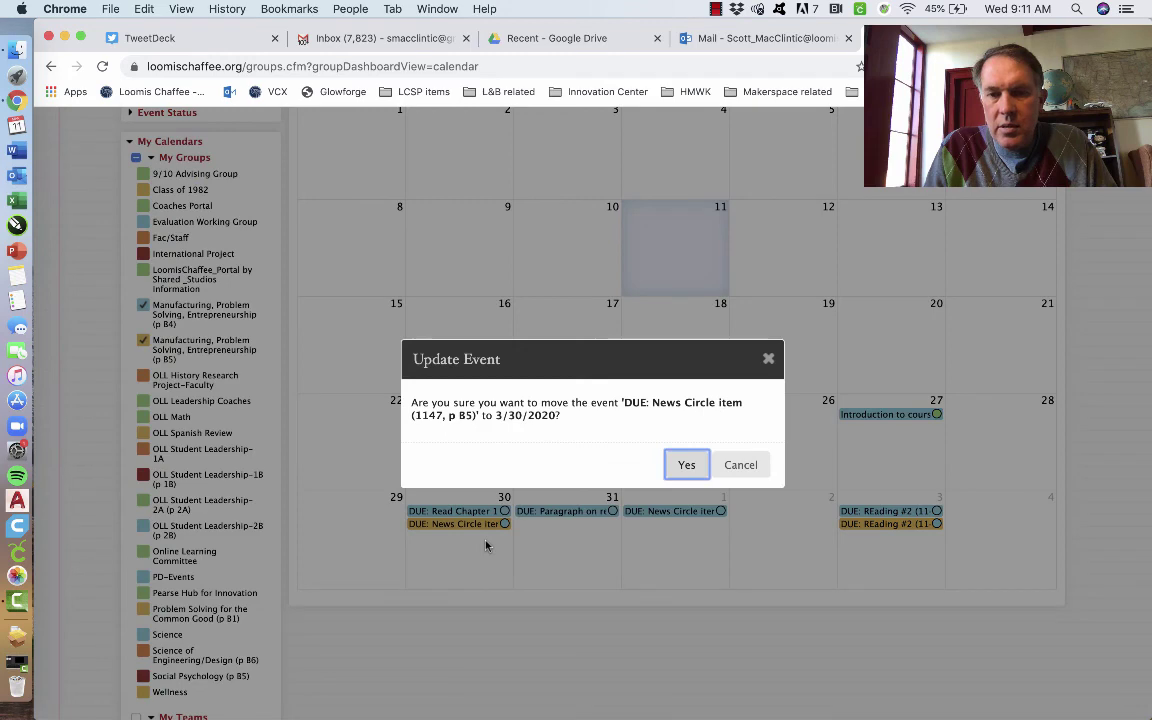
pyautogui.click(695, 466)
pyautogui.scroll(3, 690, 467)
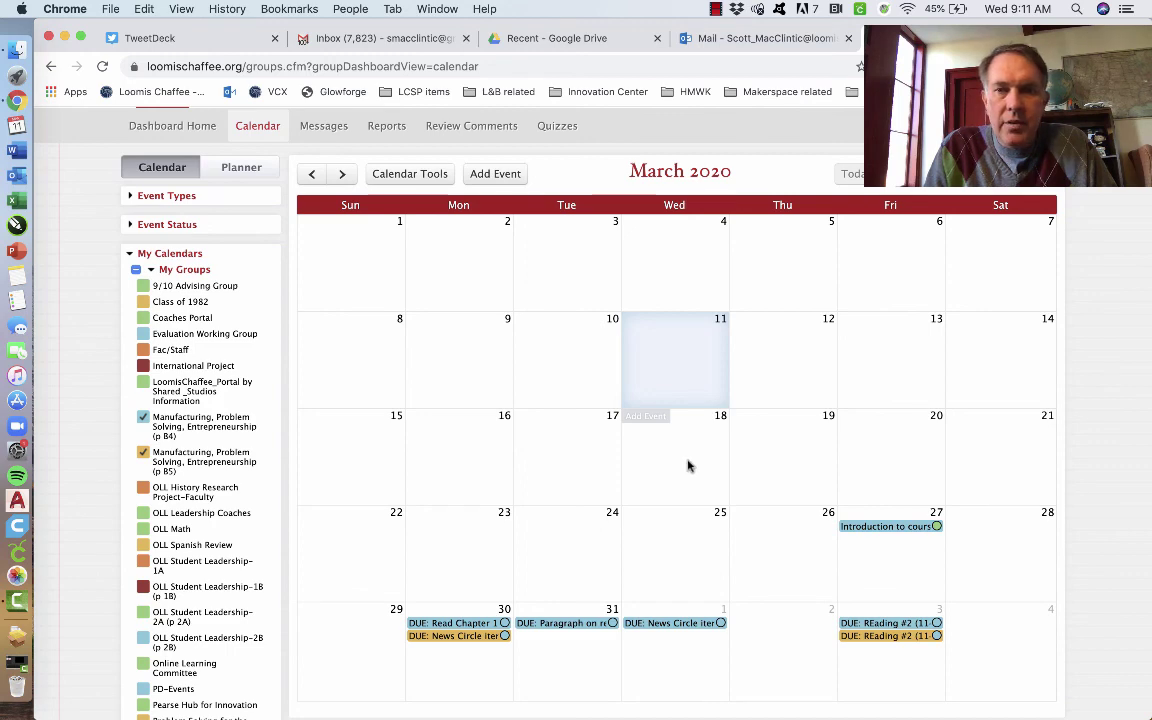
pyautogui.scroll(3, 658, 463)
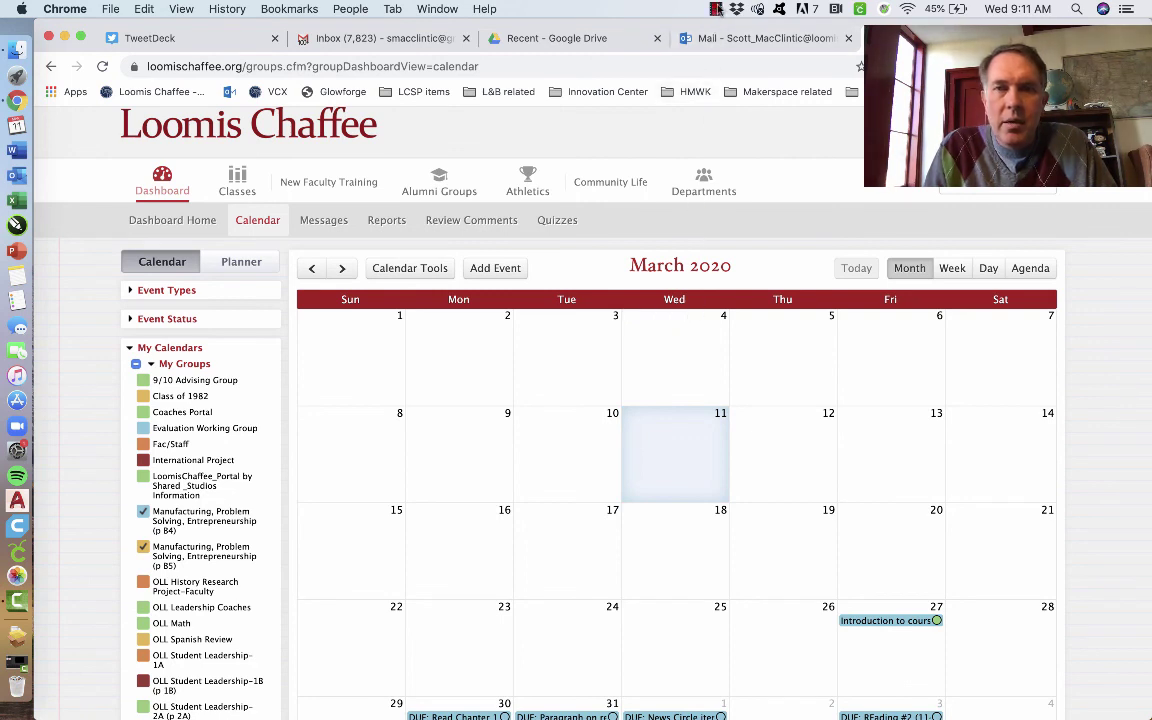
pyautogui.click(717, 9)
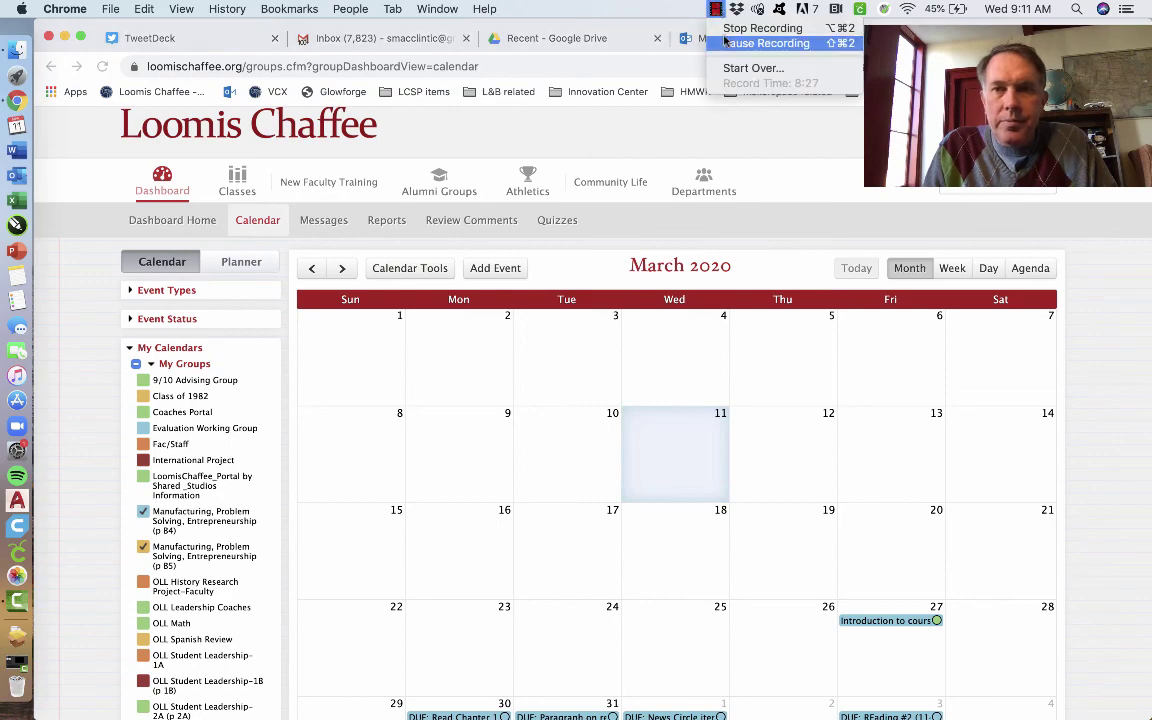